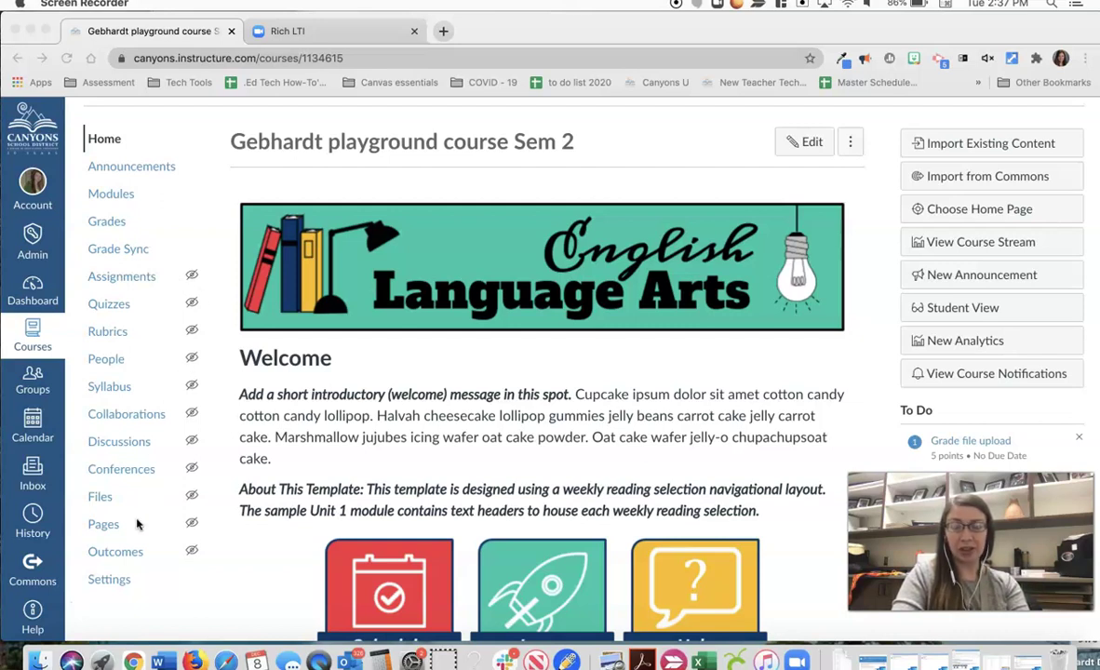
- Enable the hidden Zoom item in the course's Settings > Navigation list and save
left_click(125, 581)
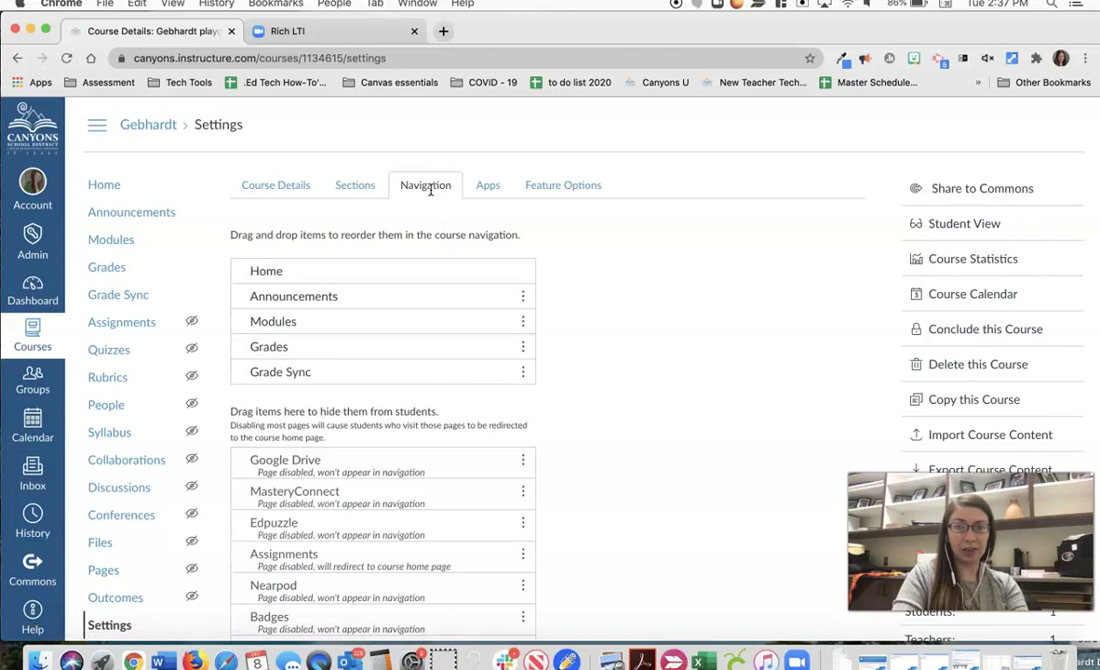
scroll(448, 275, "down", 20)
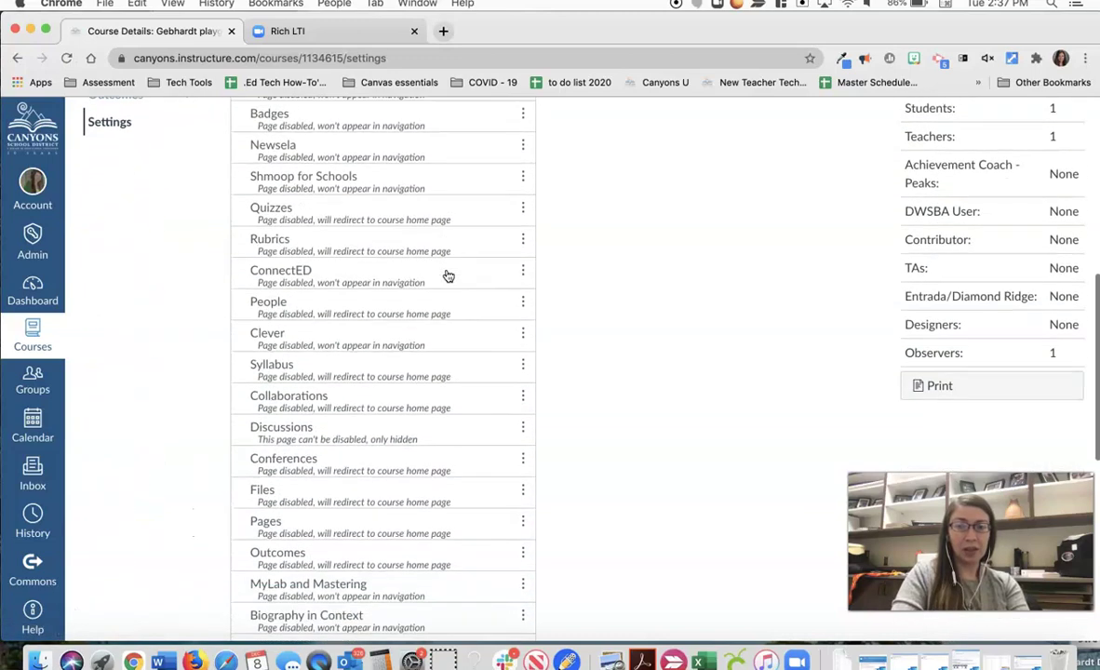
scroll(448, 276, "down", 2)
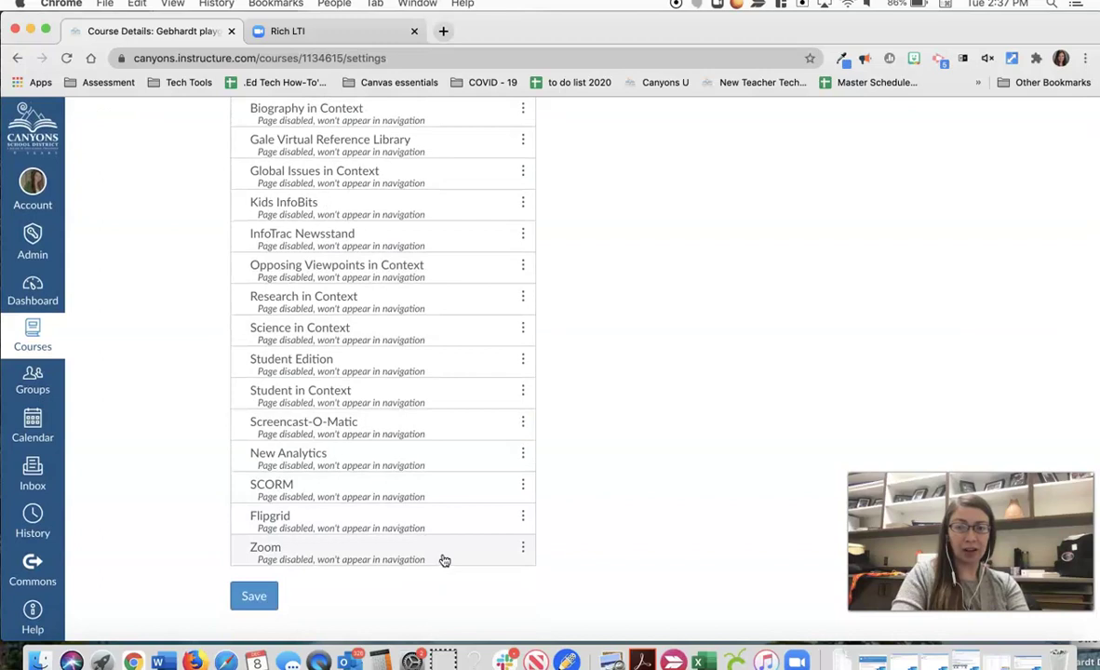
left_click(522, 548)
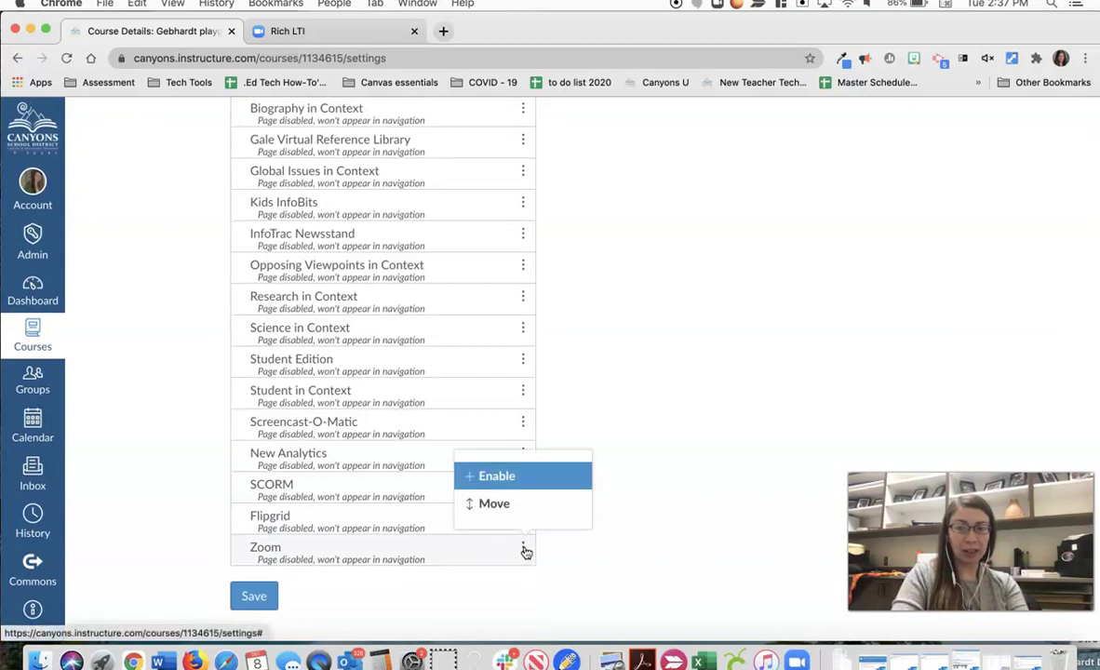
left_click(513, 477)
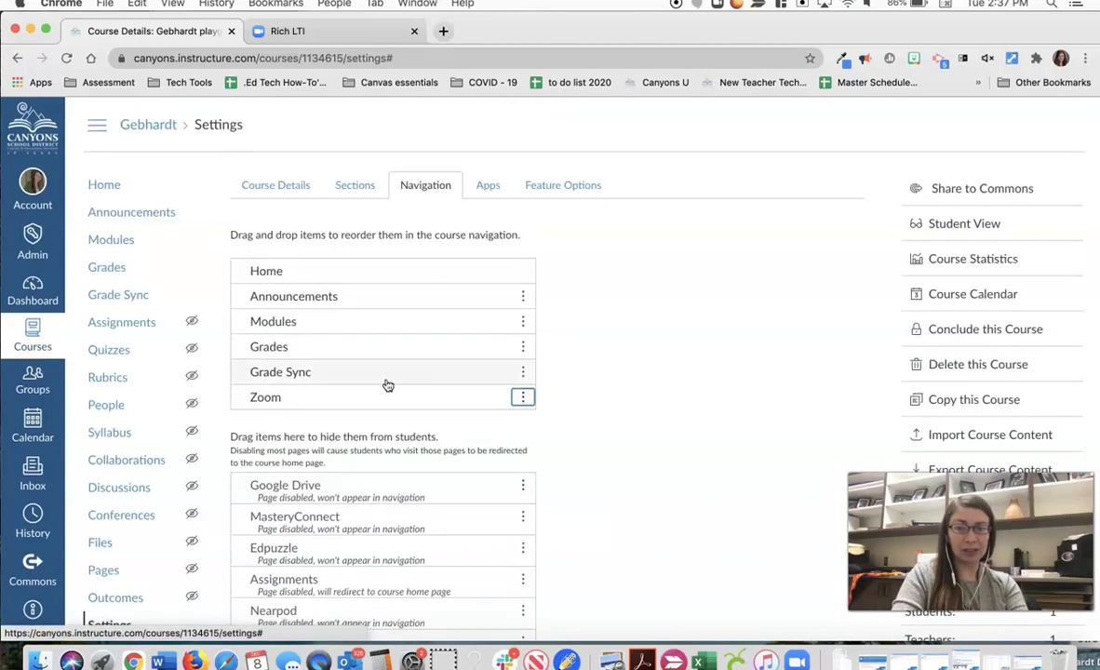
scroll(575, 423, "down", 15)
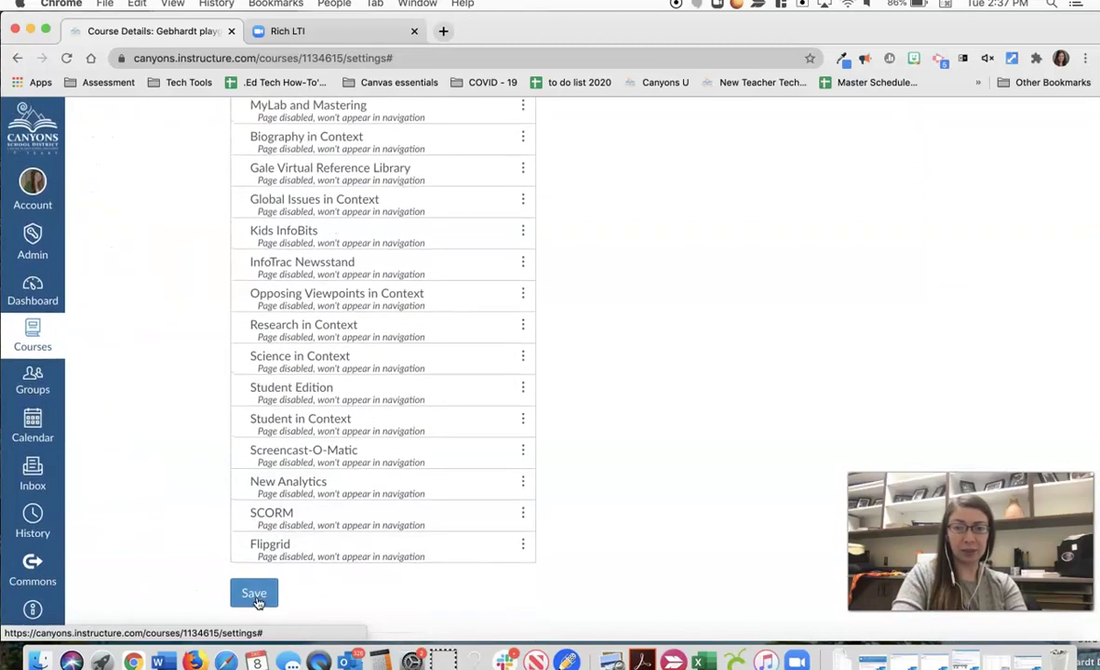
left_click(253, 593)
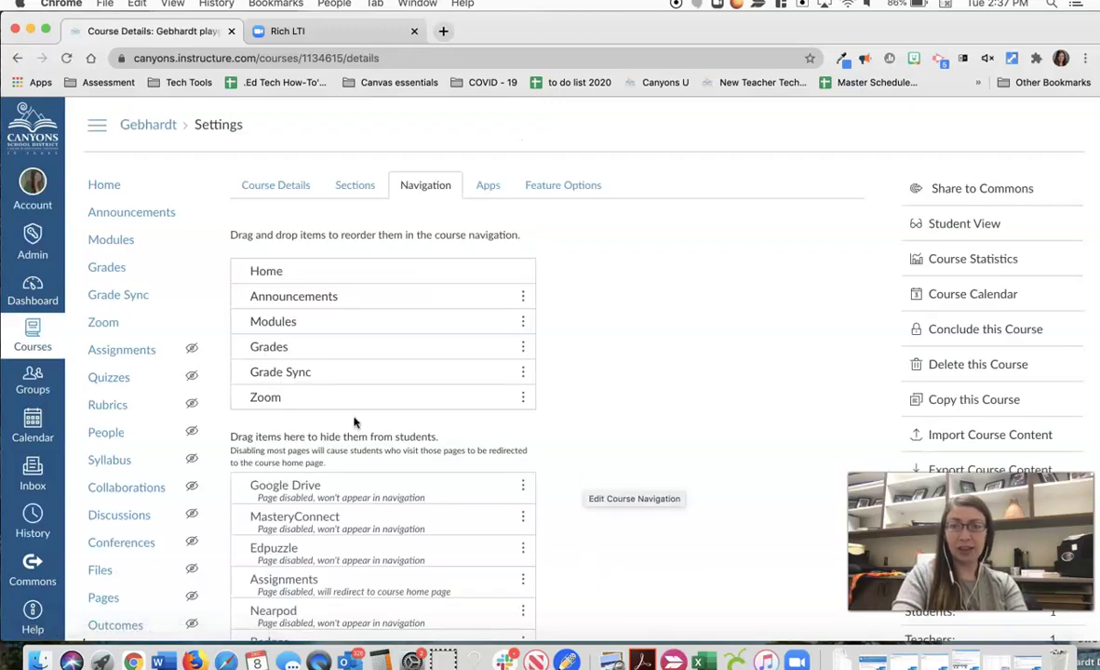
- Open the course's Zoom page and start an Import meeting, then cancel it
left_click(106, 327)
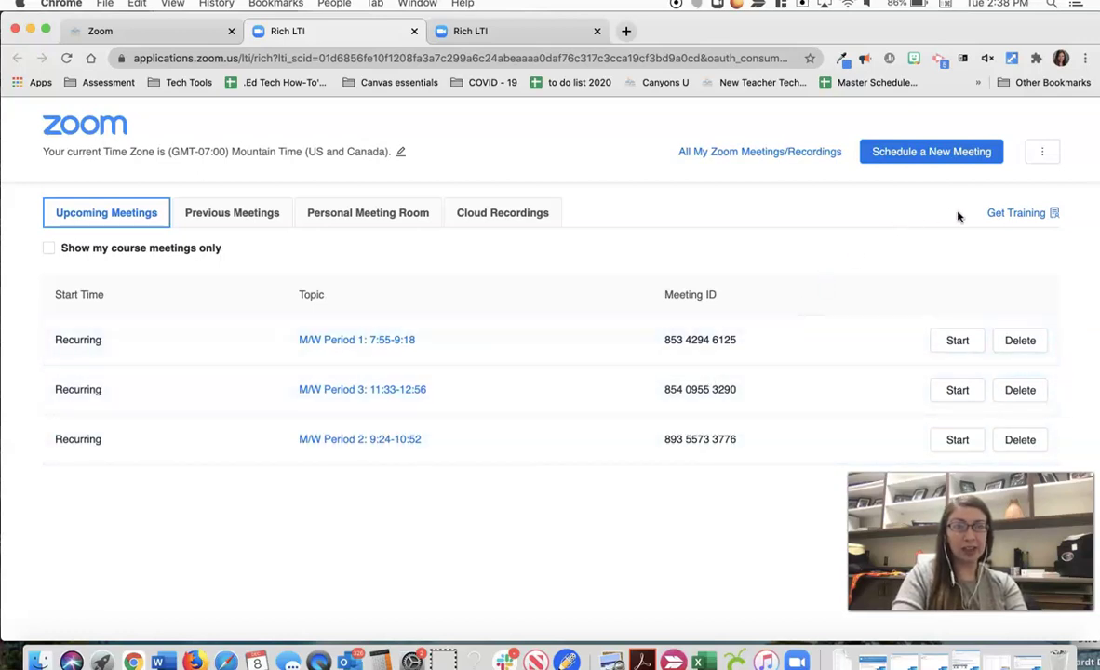
left_click(1044, 157)
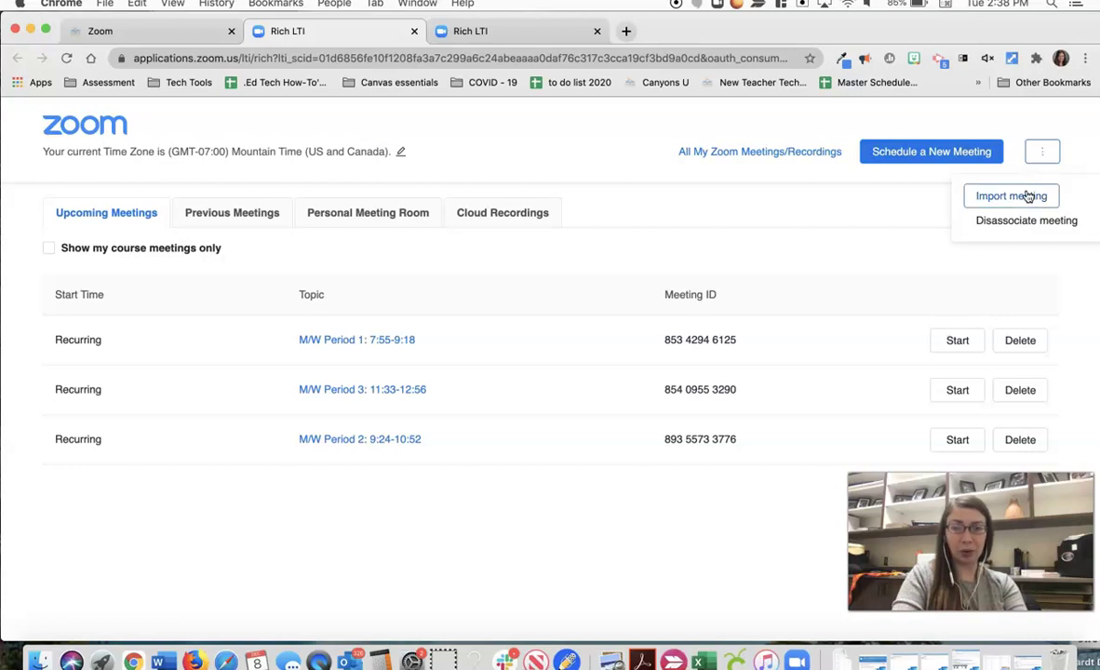
left_click(999, 194)
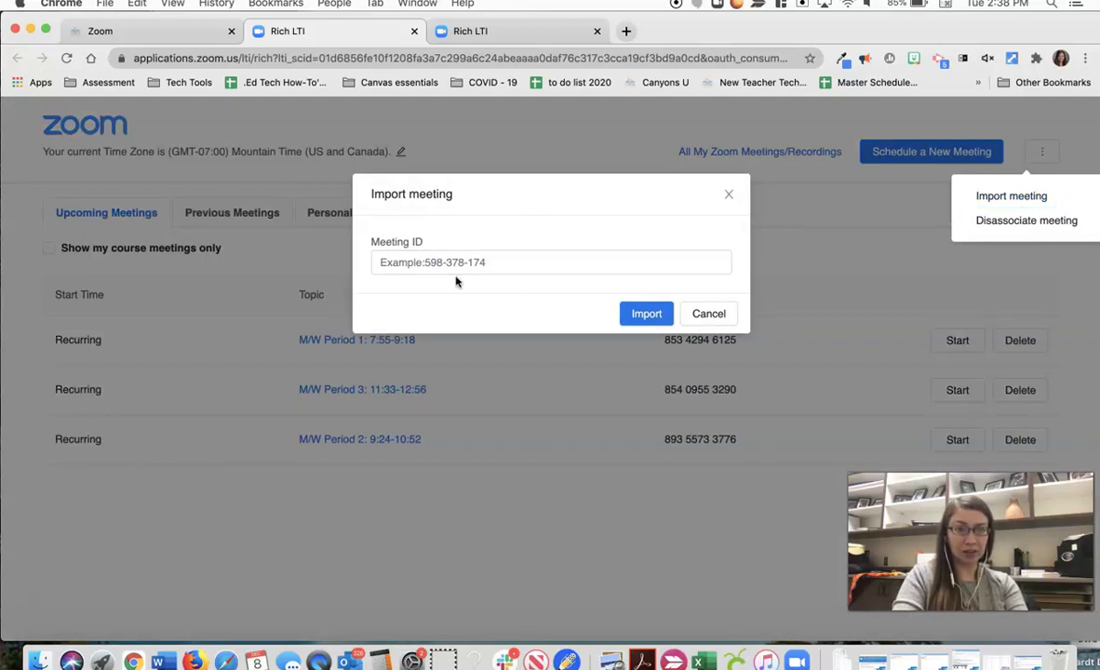
left_click(709, 315)
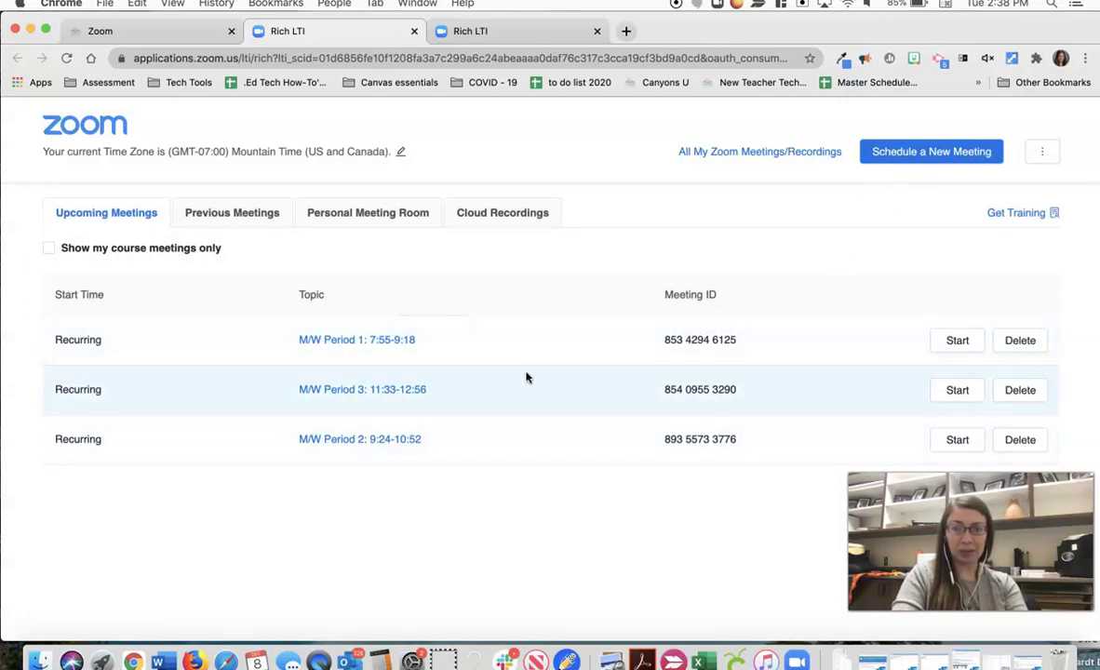
- Schedule a new meeting, replacing the prefilled topic with 'M/W Period 4: 1:02-2:25'
left_click(907, 155)
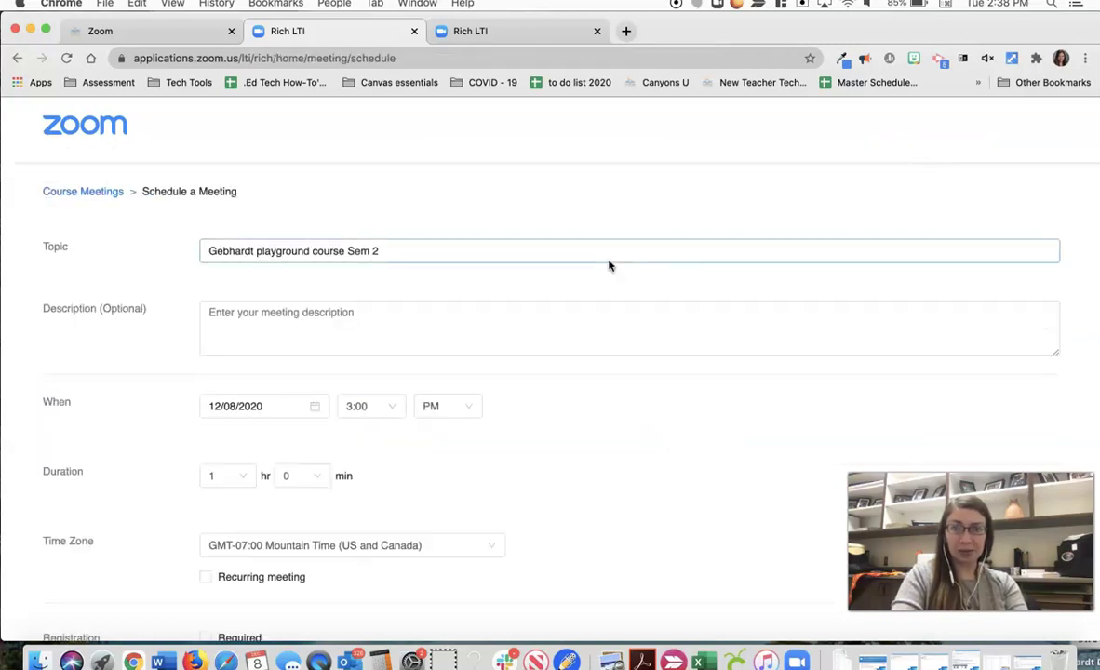
left_click(403, 254)
triple_click(403, 254)
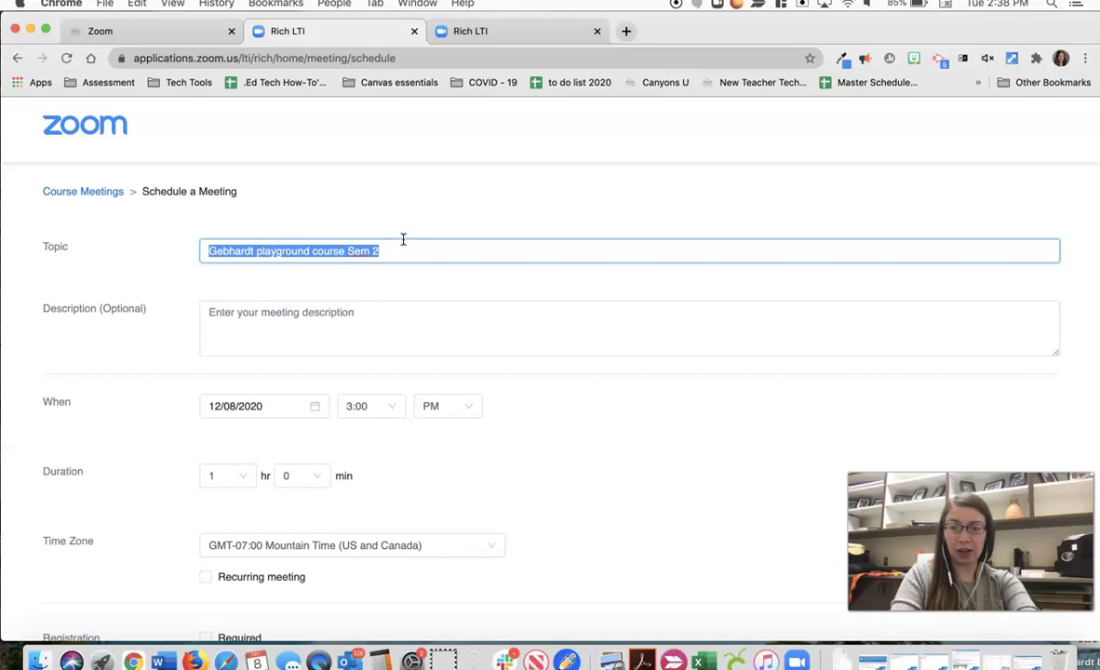
type("M/W")
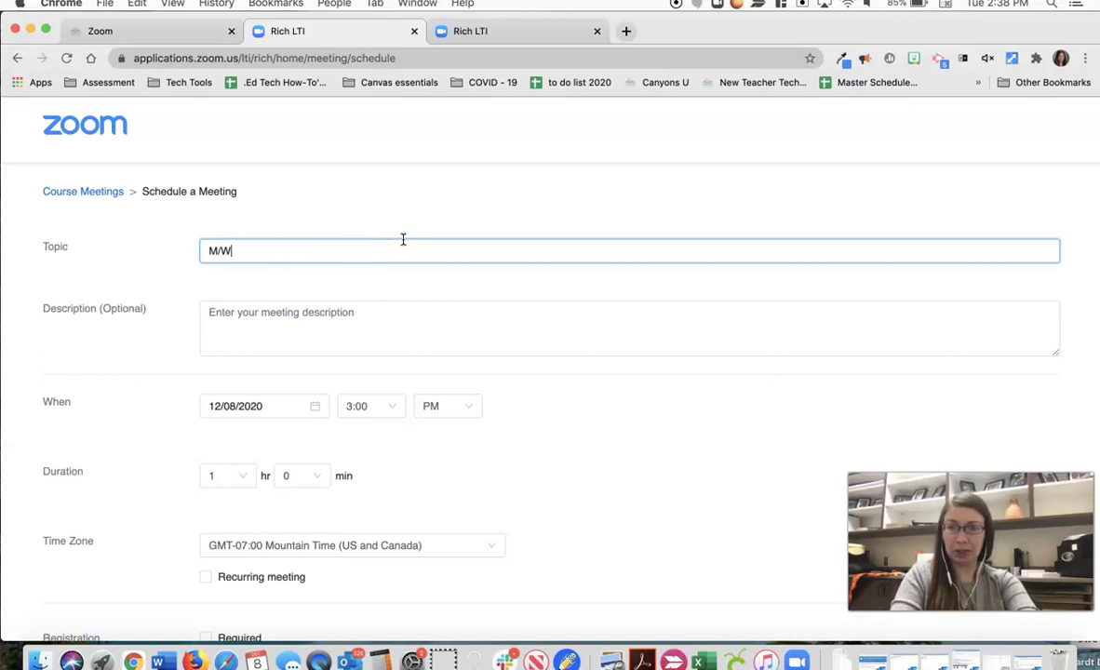
type(" P")
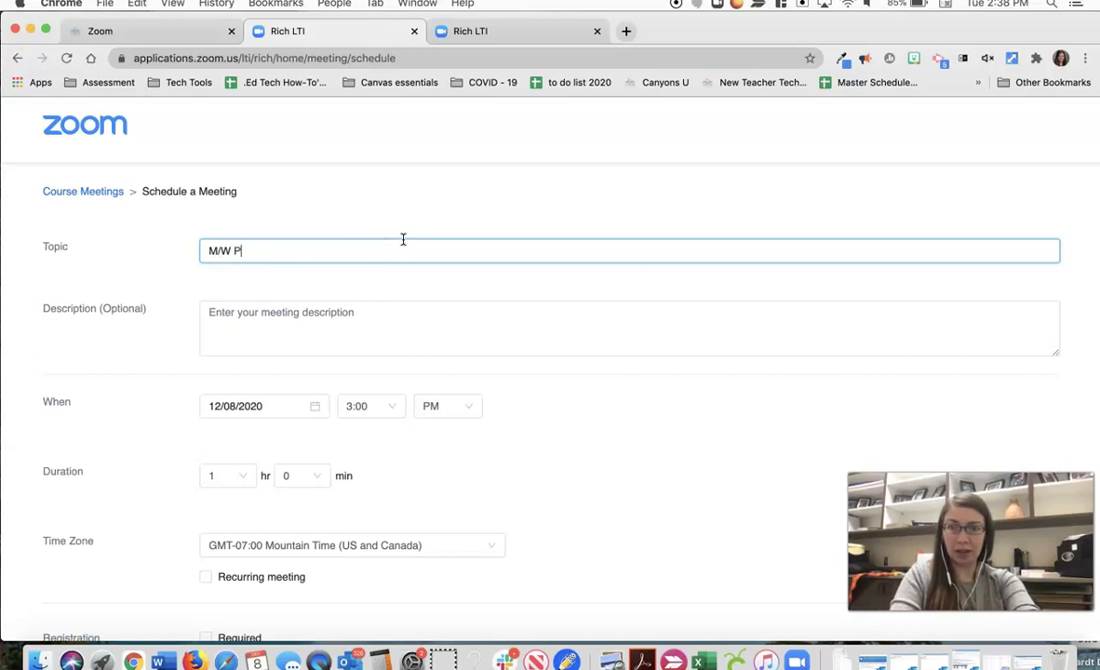
type("eriod")
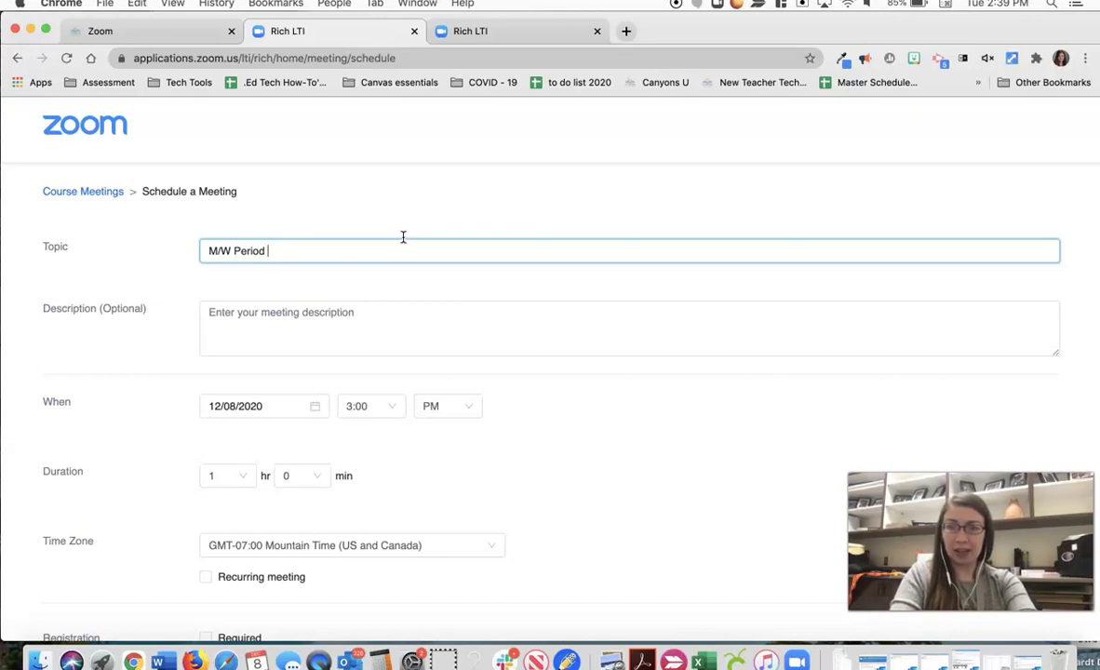
type("4:")
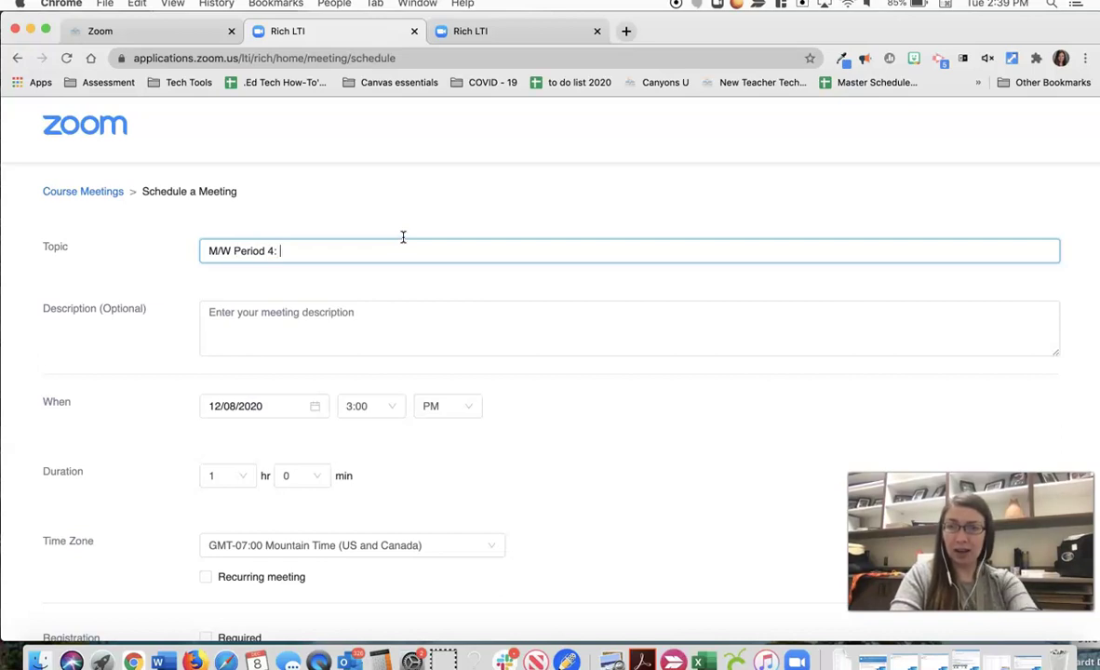
type(" 1:")
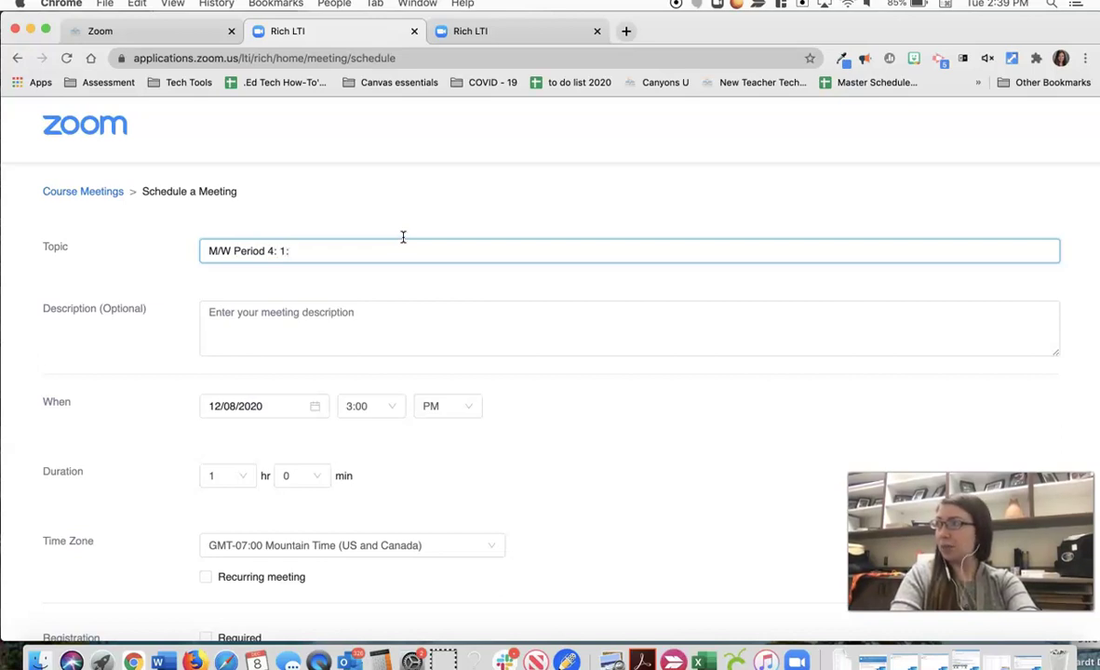
type("02-")
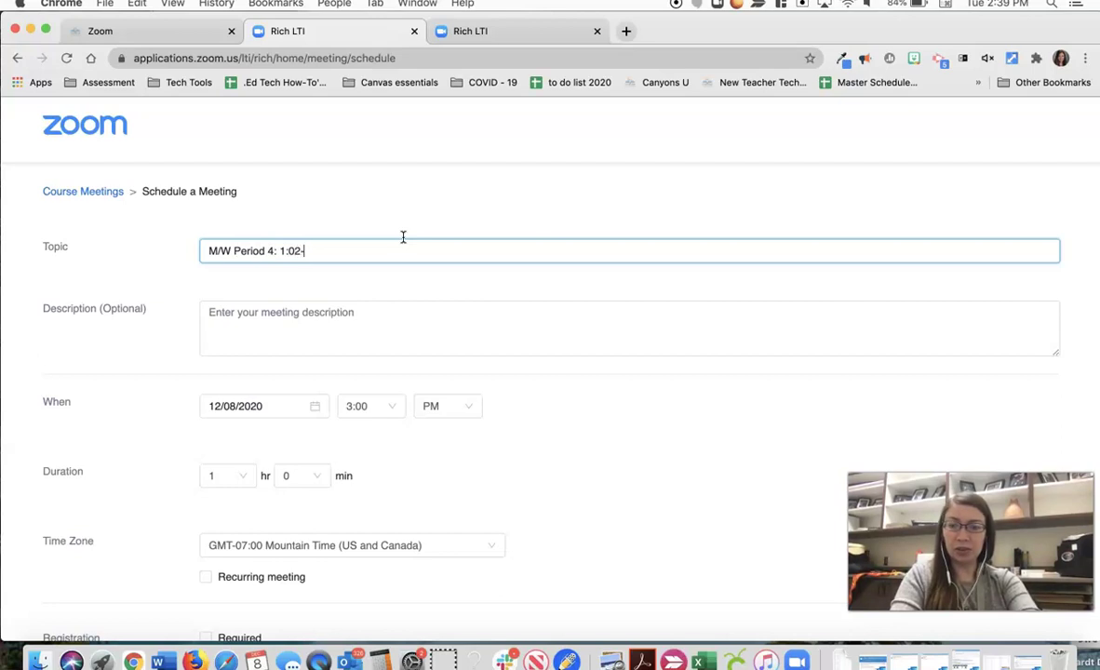
type("2")
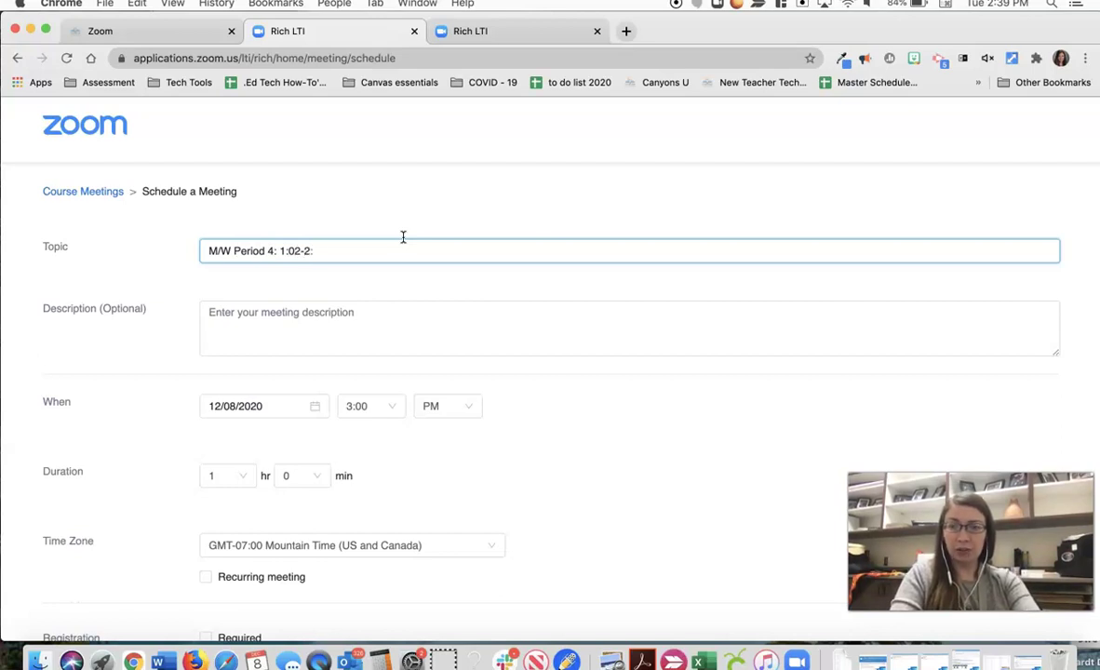
type(":25")
left_click(409, 329)
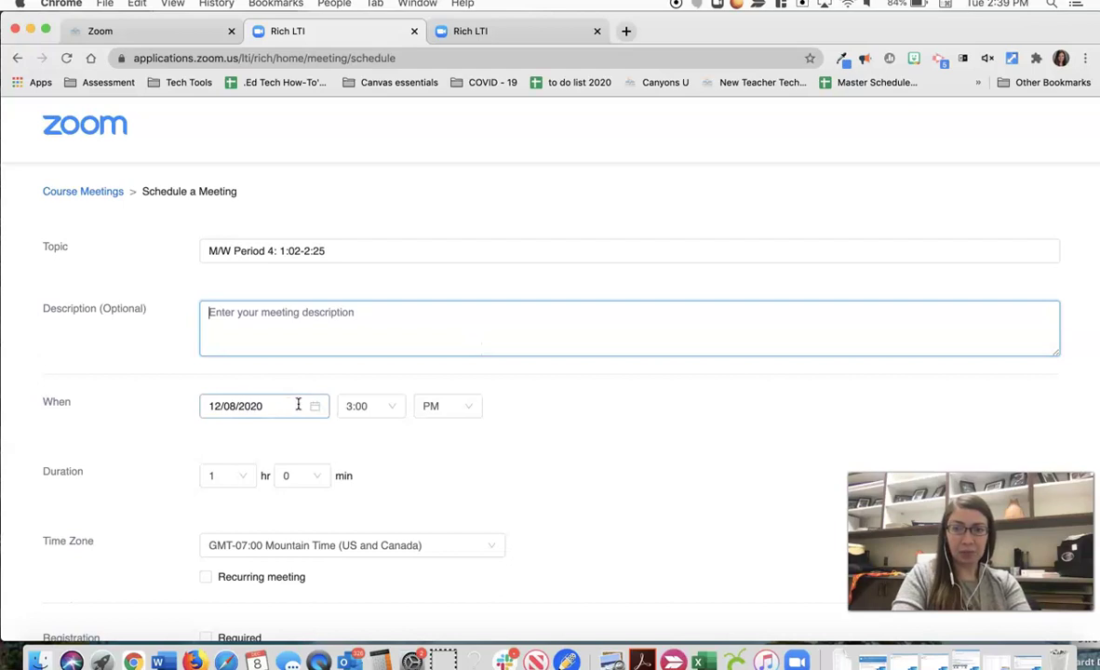
scroll(404, 424, "down", 1)
scroll(404, 423, "down", 1)
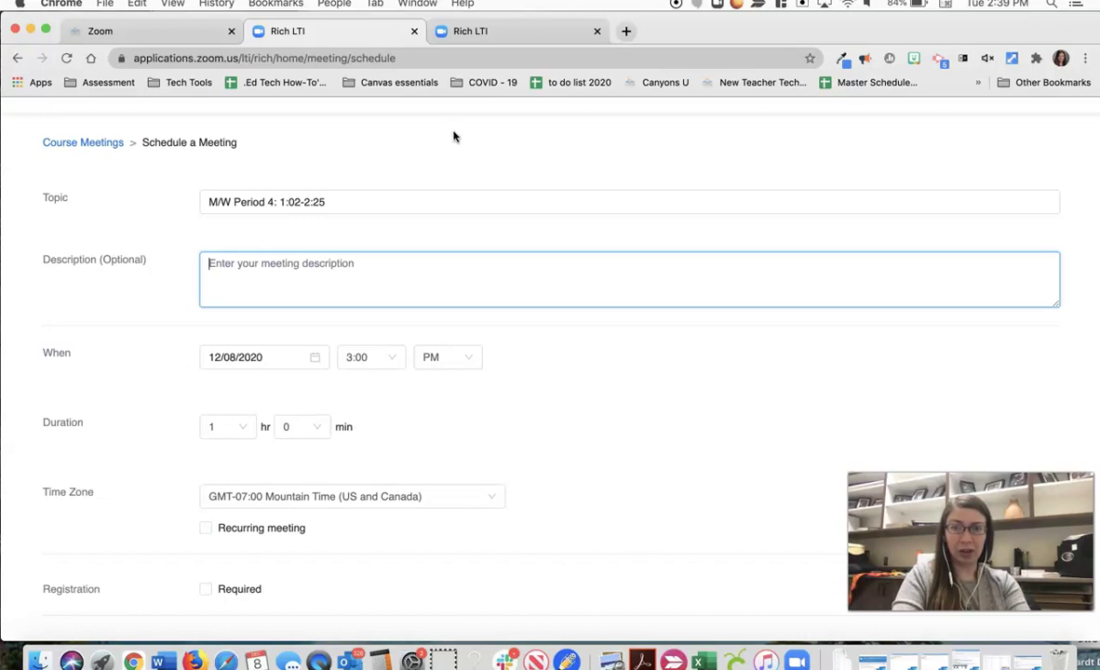
- Save the Period 1: Biology meeting in the other Zoom tab
left_click(431, 31)
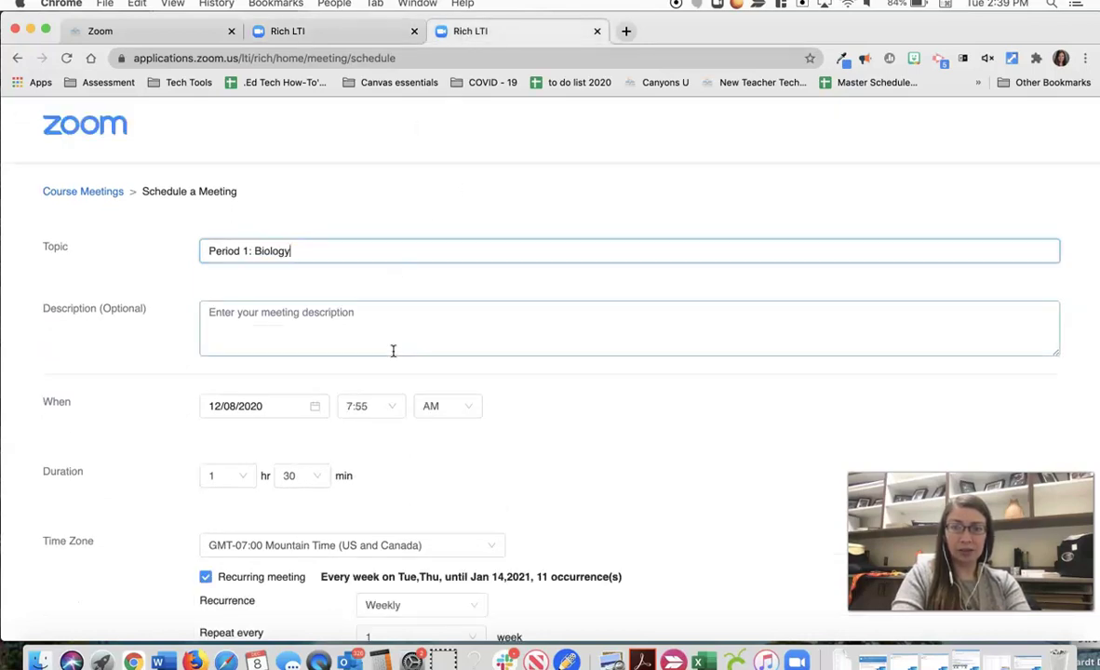
scroll(371, 373, "down", 3)
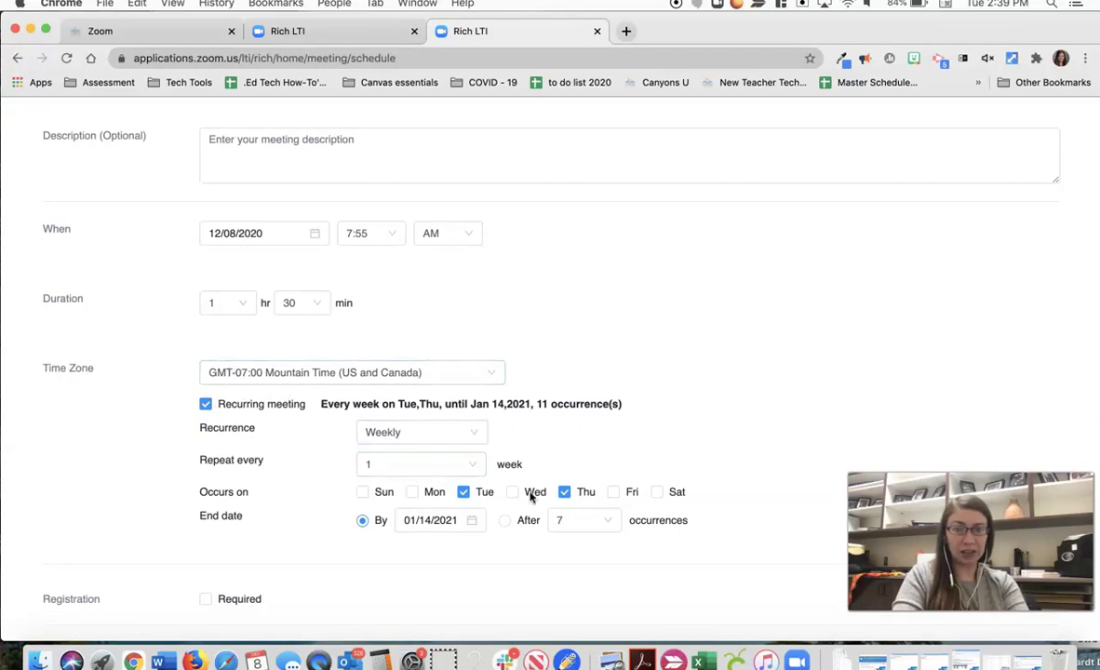
scroll(465, 494, "down", 2)
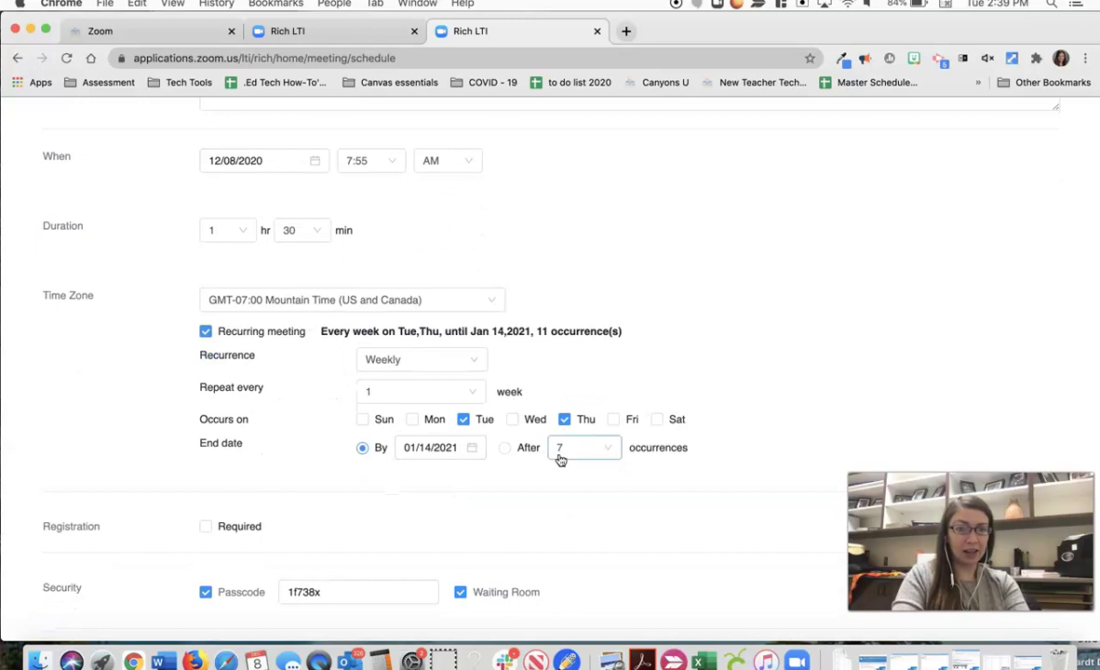
scroll(561, 460, "down", 10)
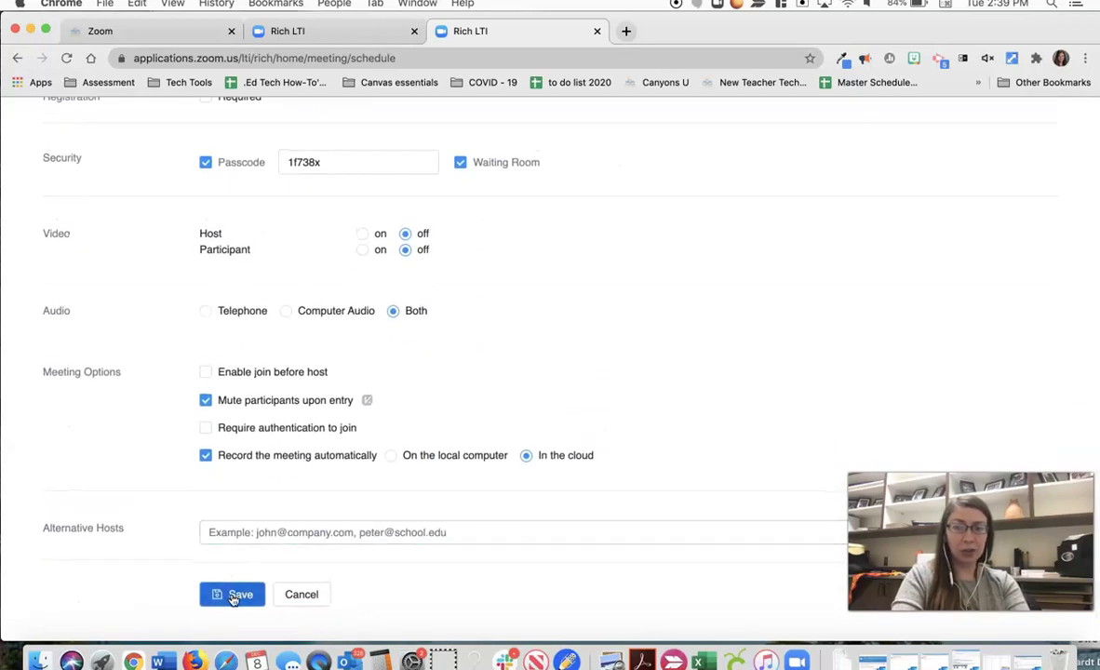
left_click(232, 596)
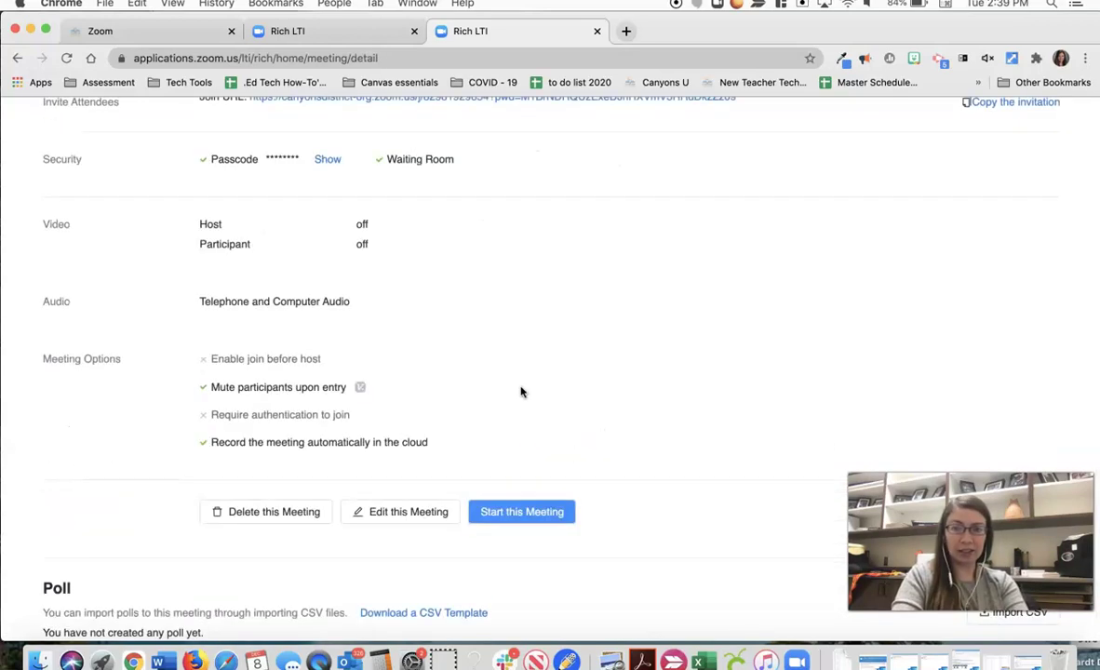
- Review the recurring 7:55 AM Period 1: Biology meetings, Dec 10 through Jan 14, in Course Meetings
scroll(550, 215, "up", 8)
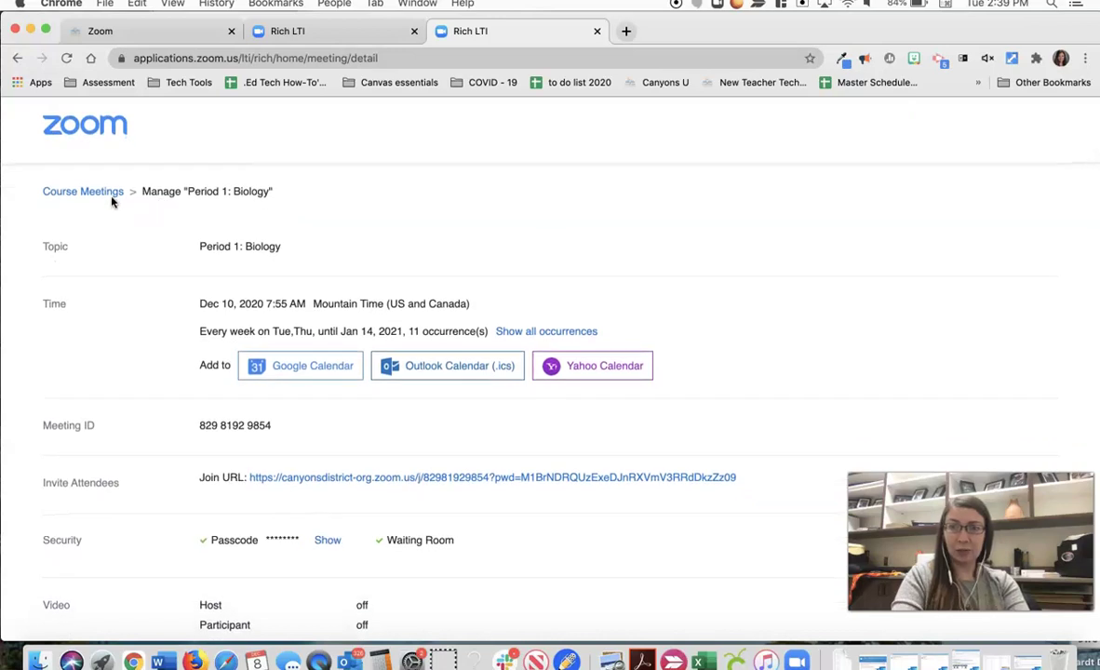
left_click(109, 193)
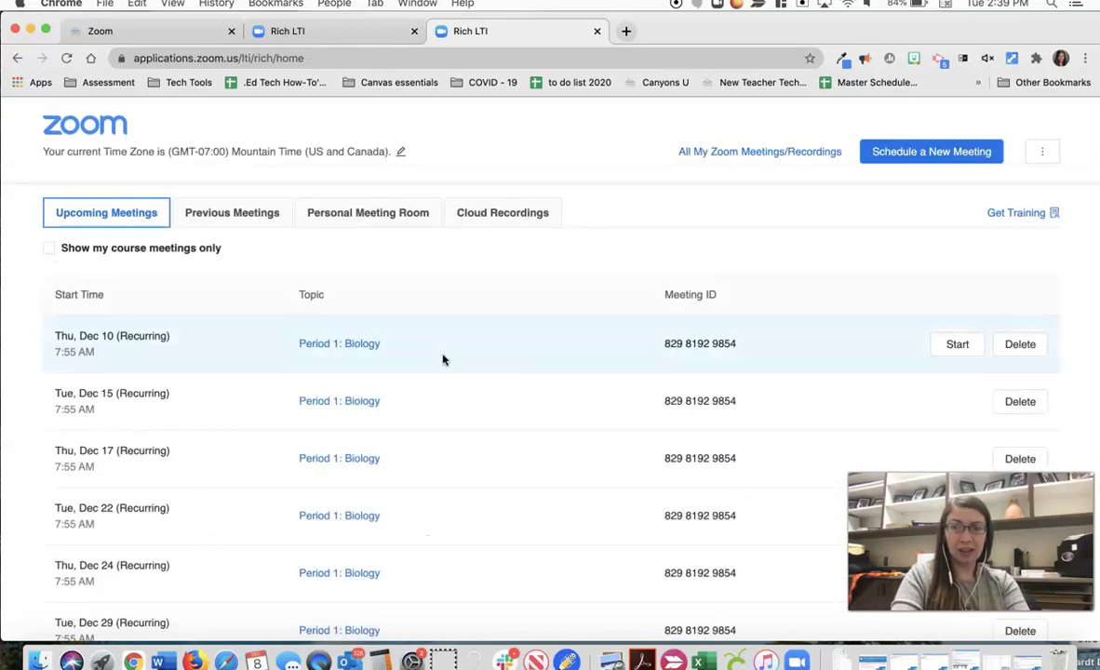
scroll(169, 445, "down", 2)
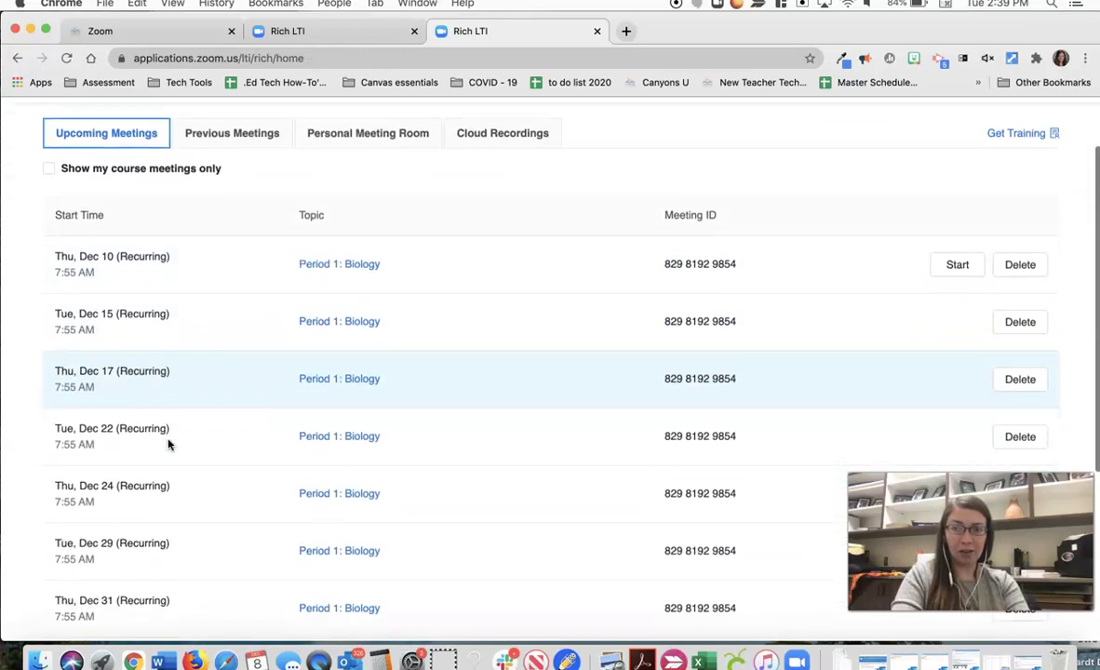
scroll(168, 444, "down", 1)
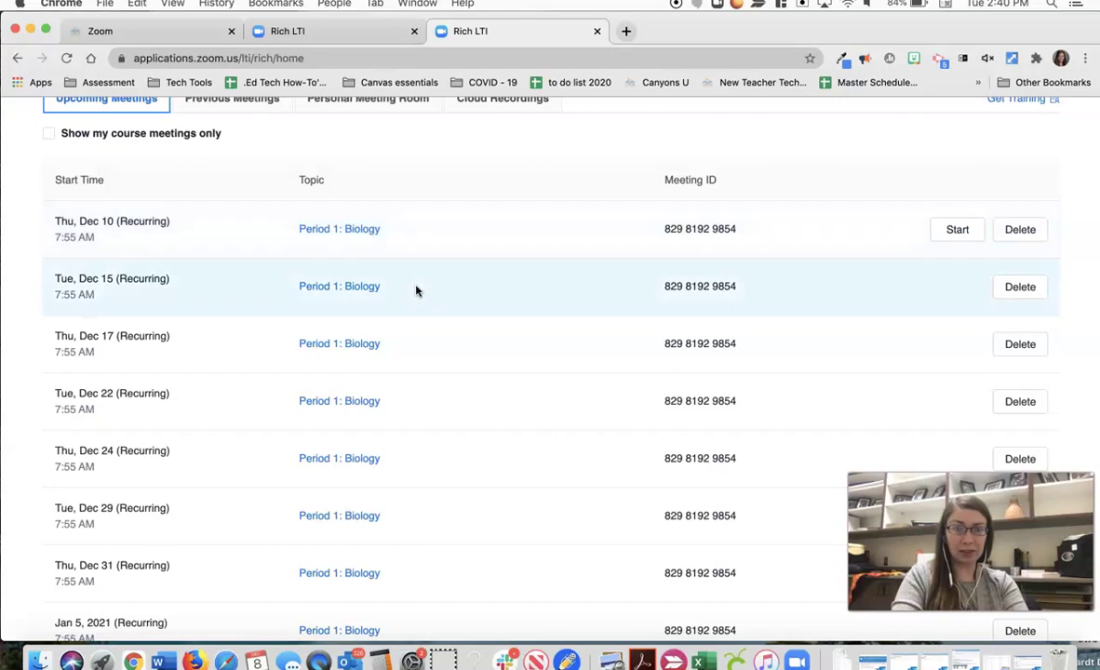
scroll(415, 290, "down", 1)
scroll(416, 291, "down", 5)
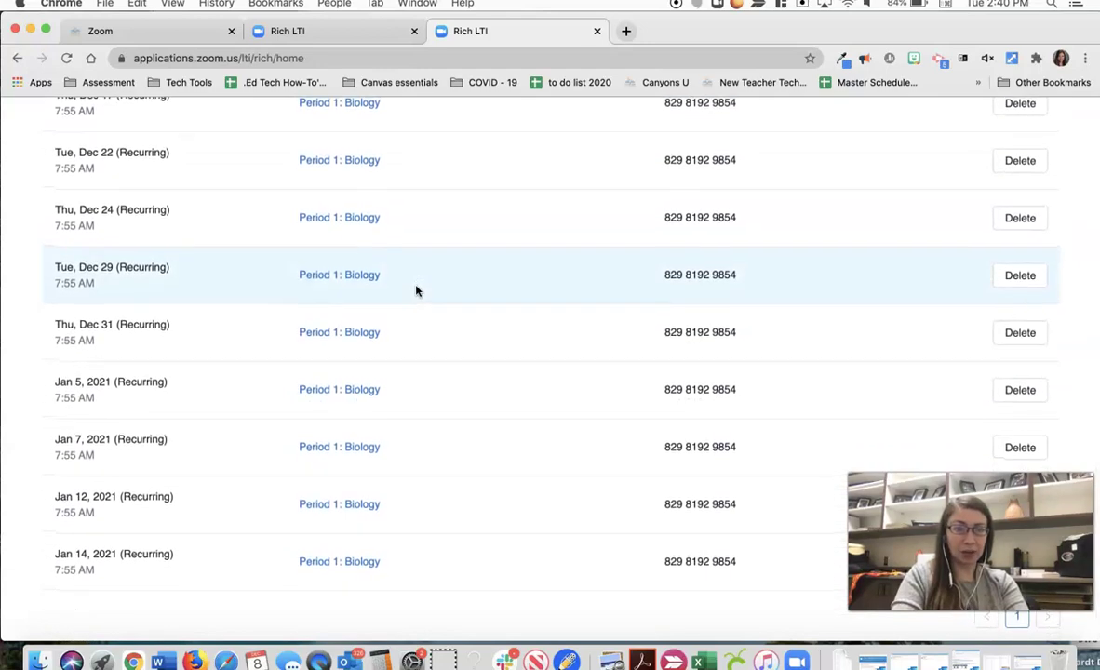
scroll(416, 291, "up", 8)
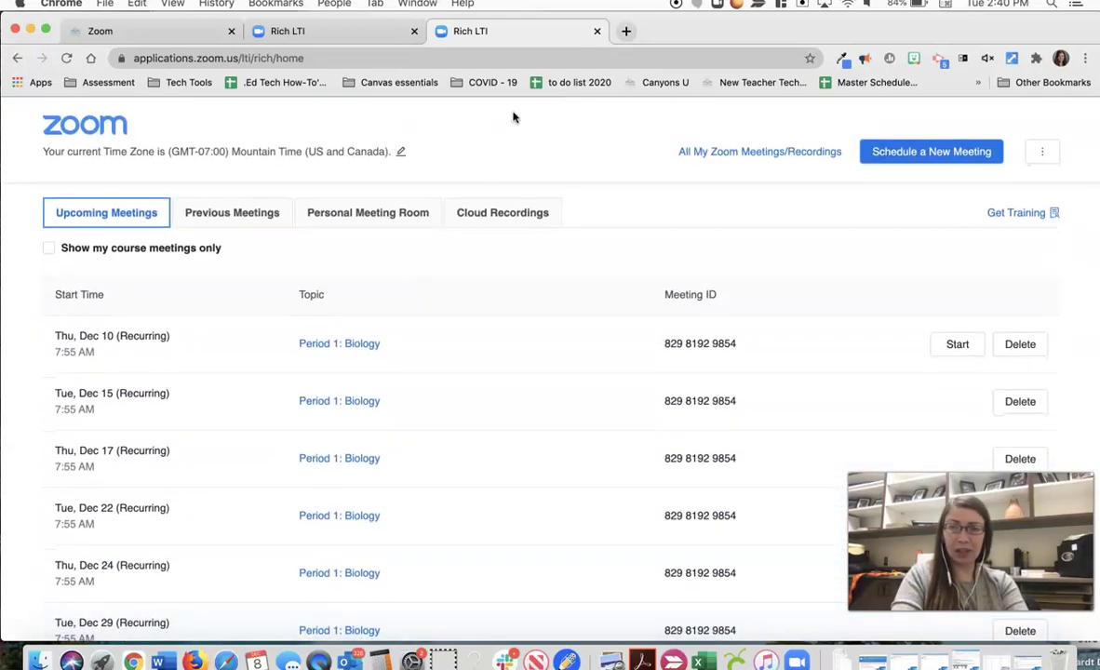
- Make the M/W Period 4 meeting recurring with No Fixed Time
left_click(344, 32)
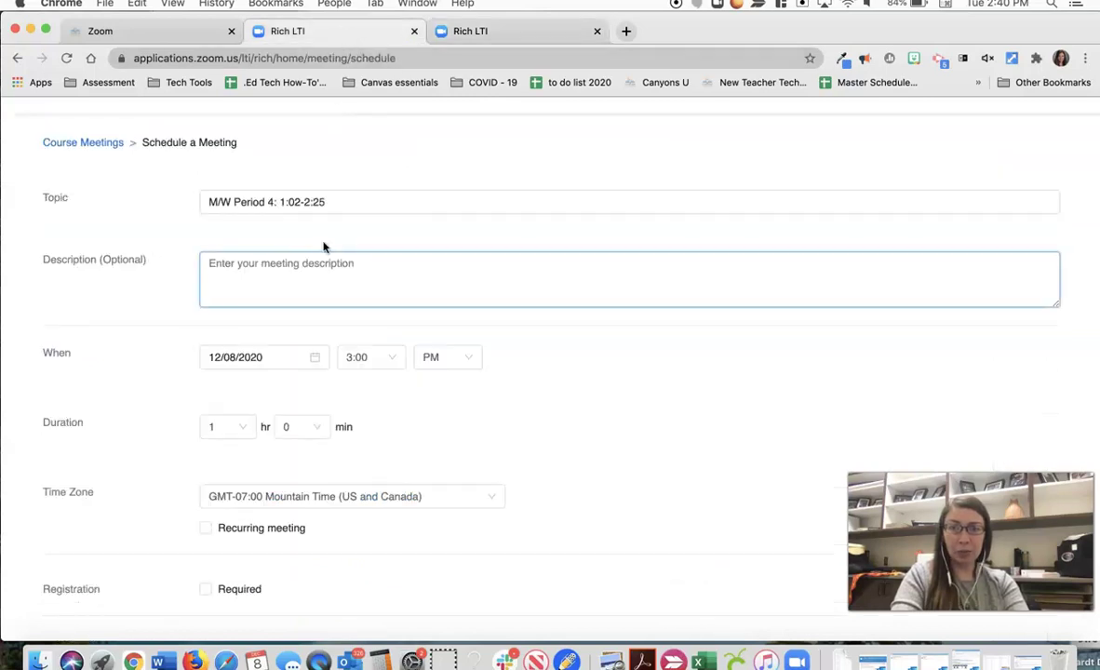
left_click(207, 528)
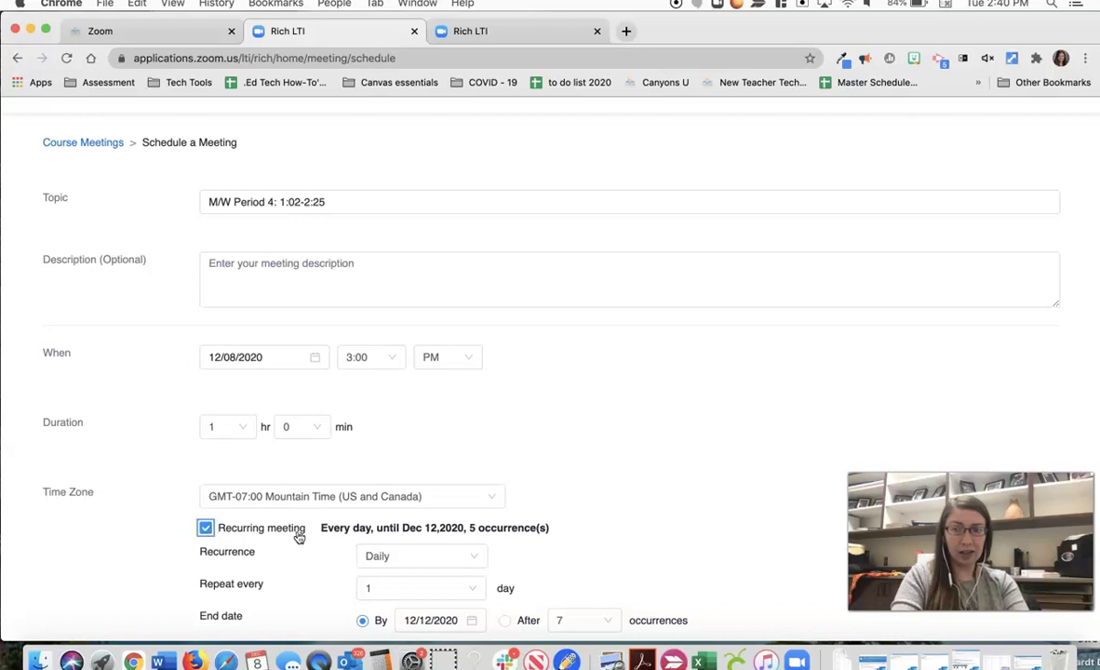
scroll(297, 533, "down", 2)
left_click(393, 486)
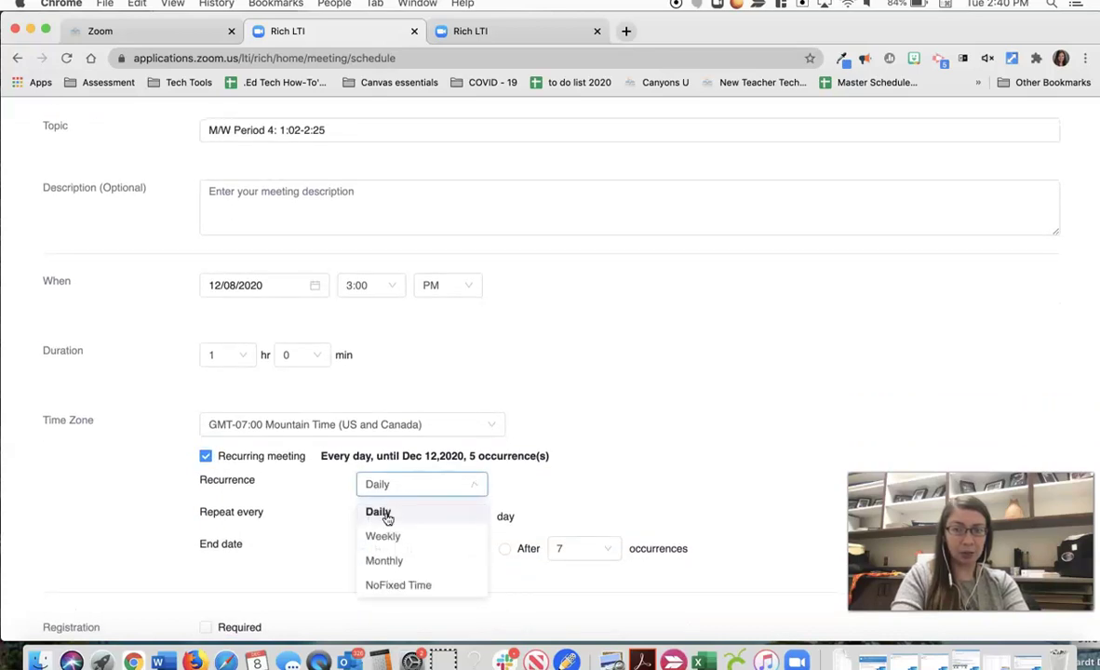
left_click(389, 586)
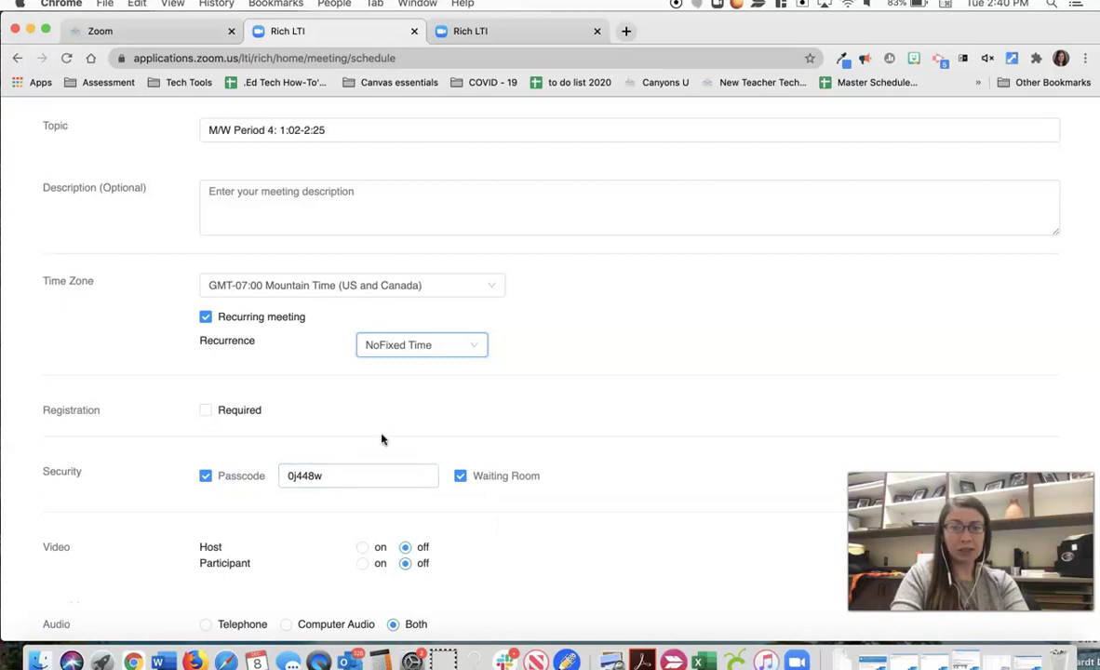
- Review the security, video and audio options: host and participant video off, audio Both
scroll(339, 388, "up", 1)
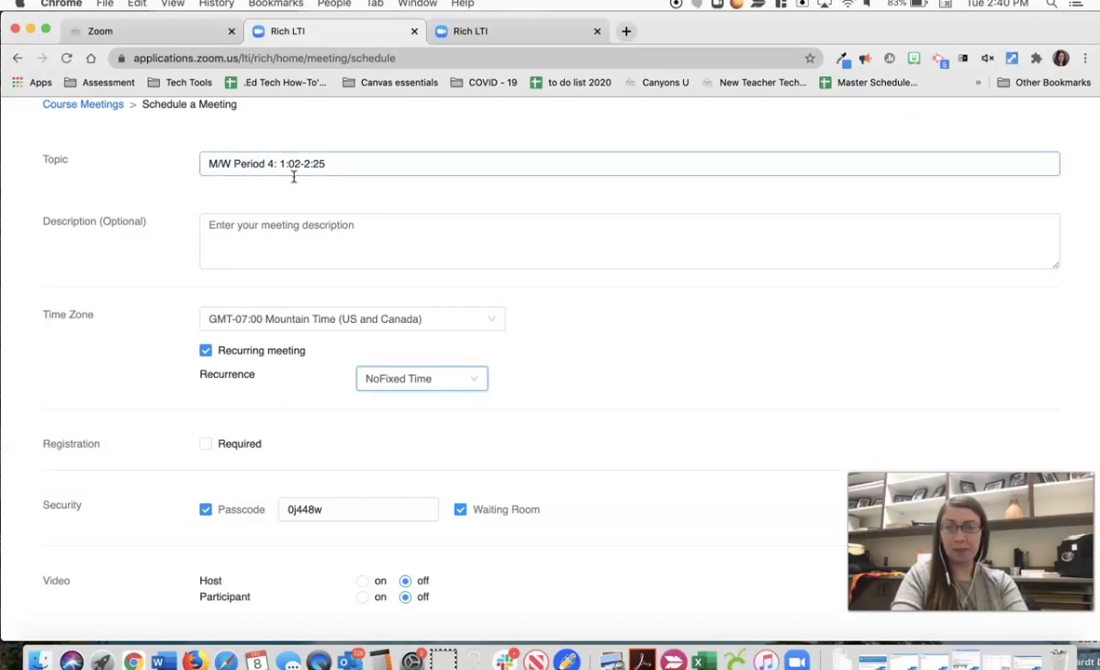
scroll(299, 389, "down", 2)
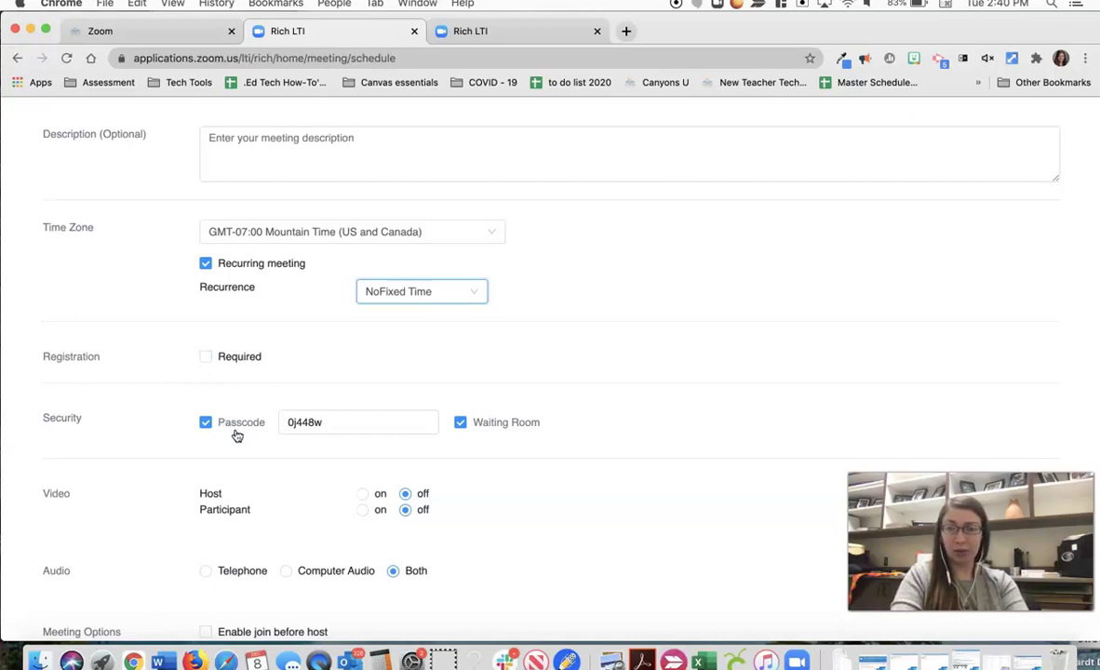
scroll(265, 484, "down", 1)
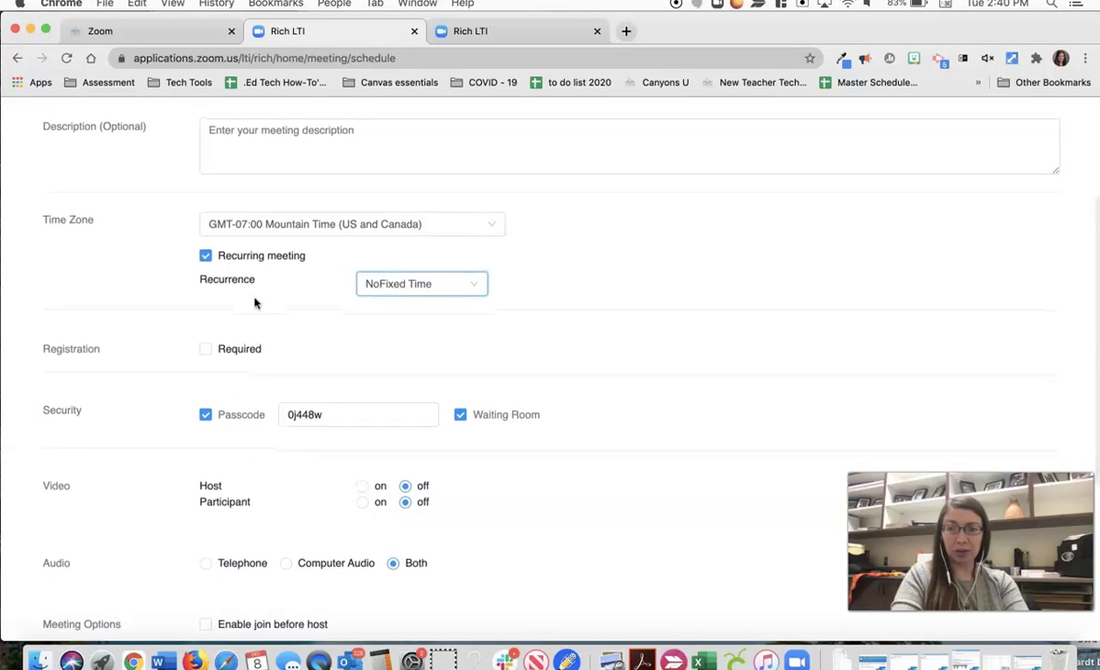
left_click(307, 417)
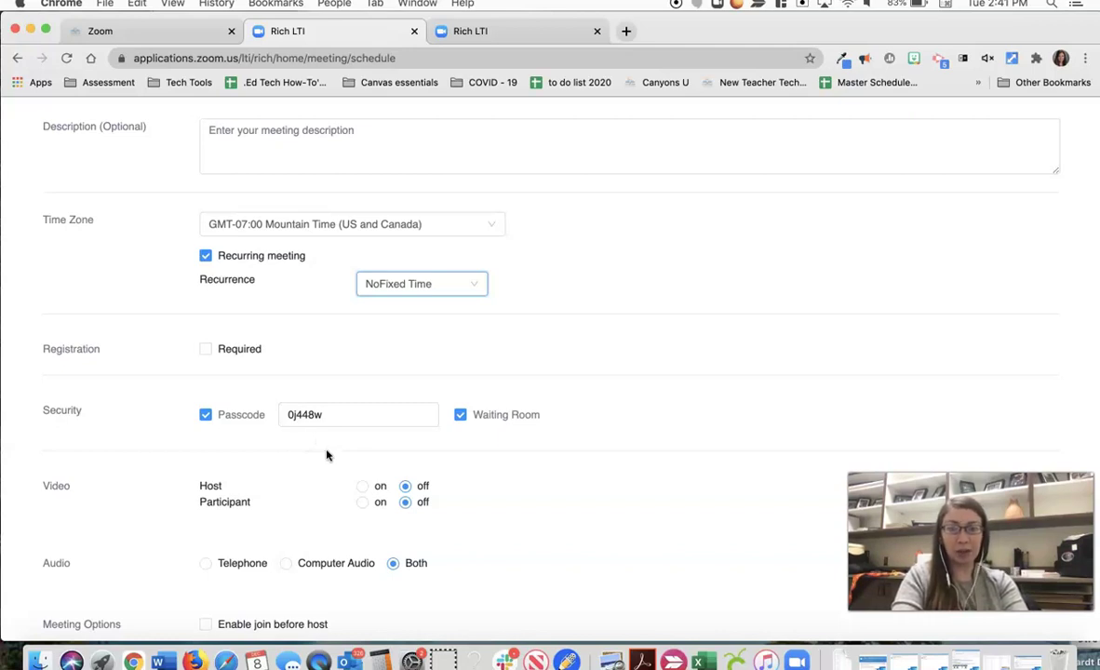
scroll(326, 454, "down", 2)
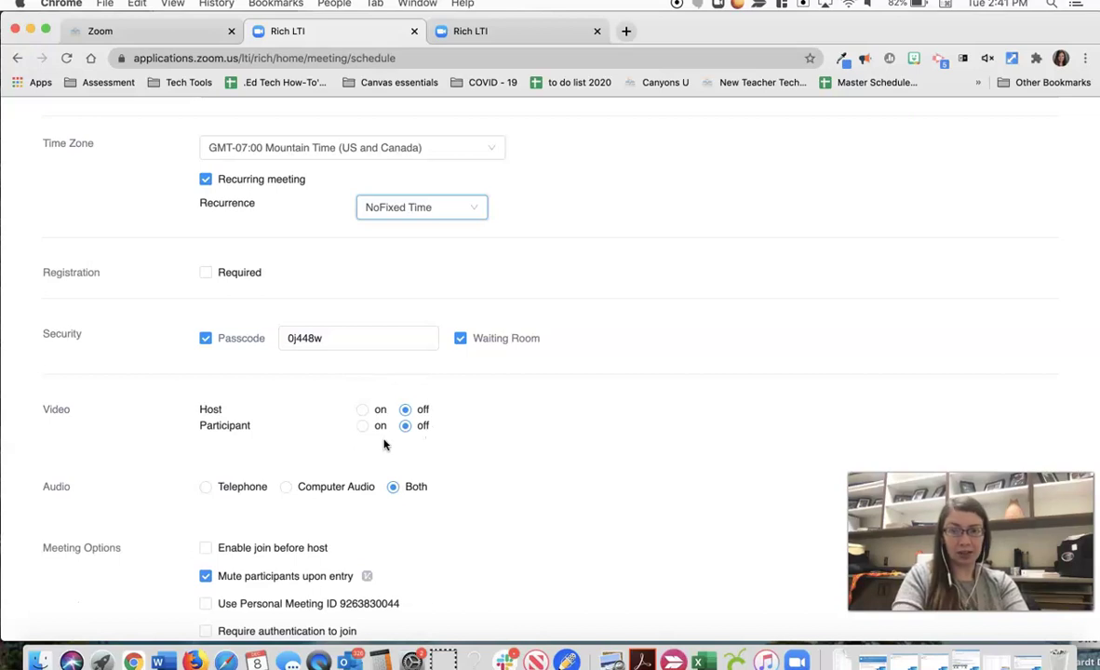
- Scroll through the meeting options, leaving mute on entry and automatic cloud recording enabled
scroll(450, 452, "down", 1)
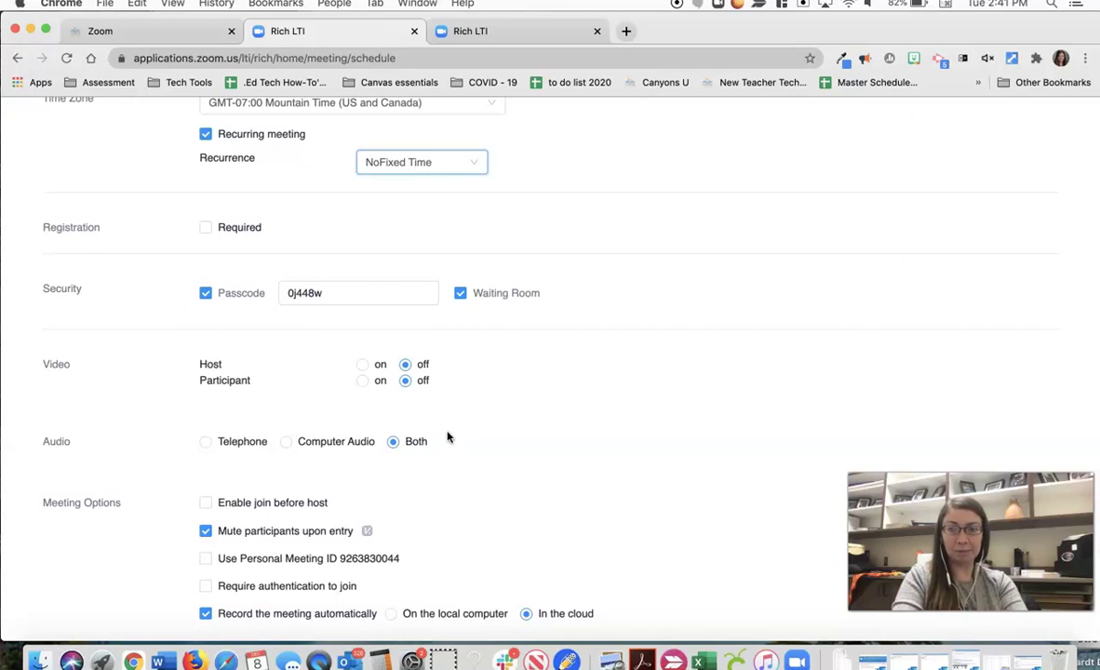
scroll(435, 445, "down", 3)
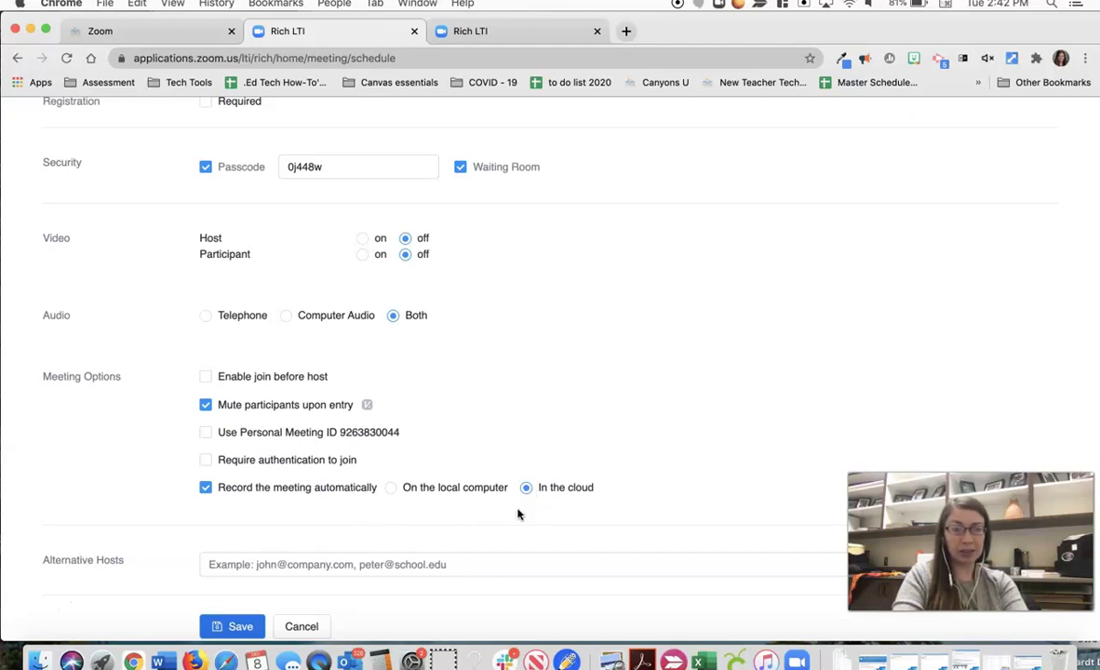
scroll(549, 503, "down", 1)
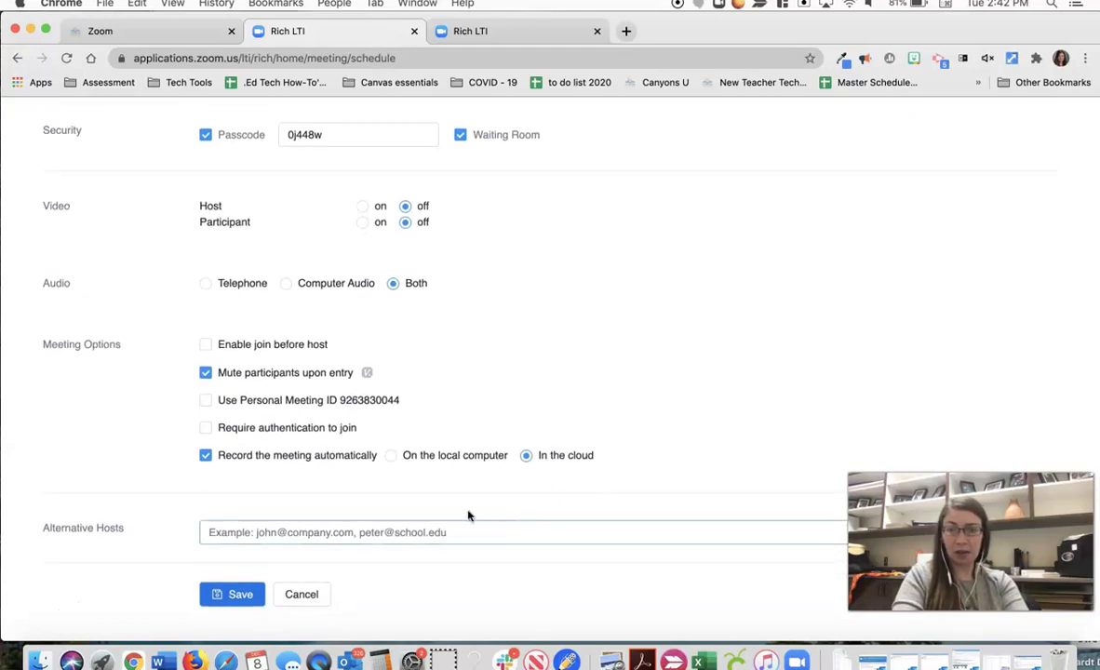
- Save the M/W Period 4 meeting, confirm all four Period meetings are listed, then return to Canvas
left_click(233, 593)
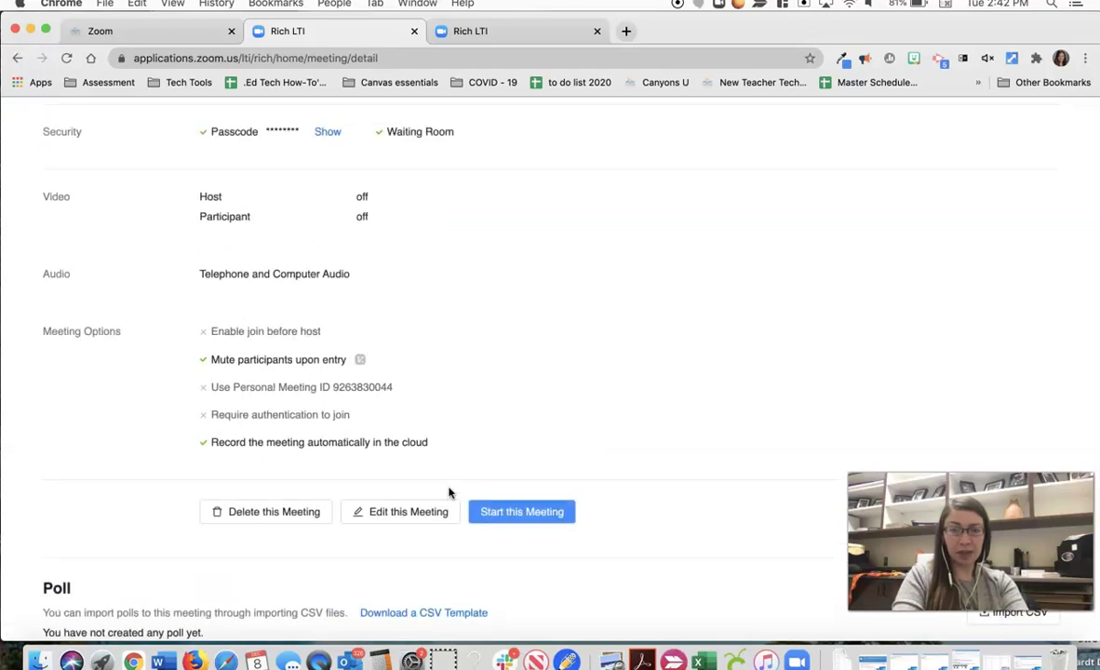
scroll(505, 538, "up", 1)
scroll(505, 538, "up", 8)
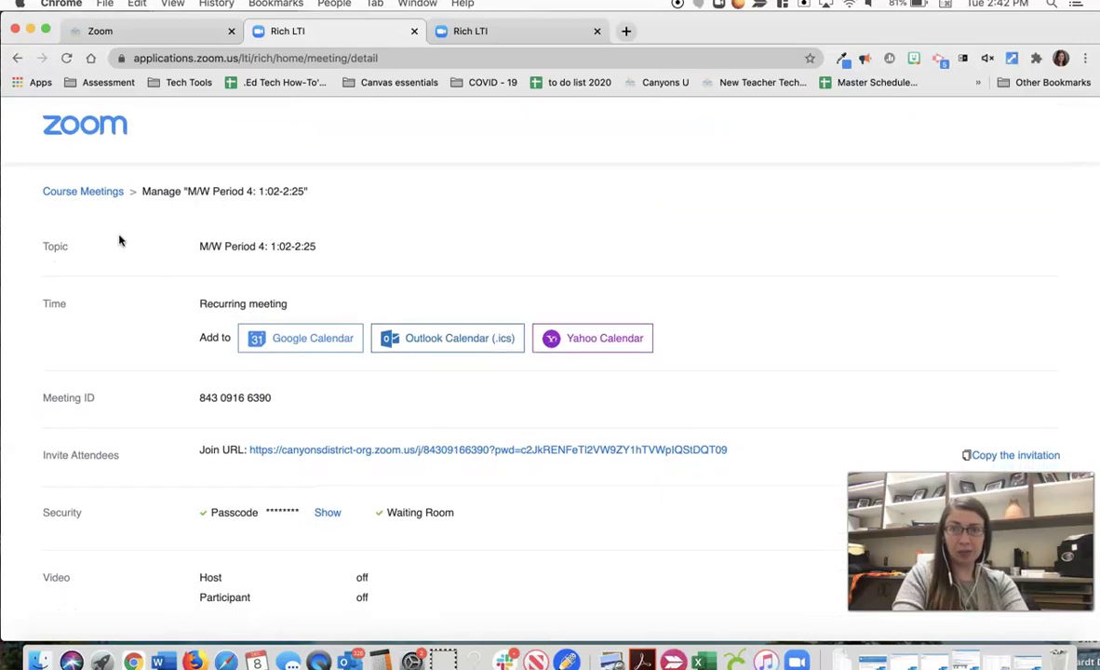
left_click(86, 190)
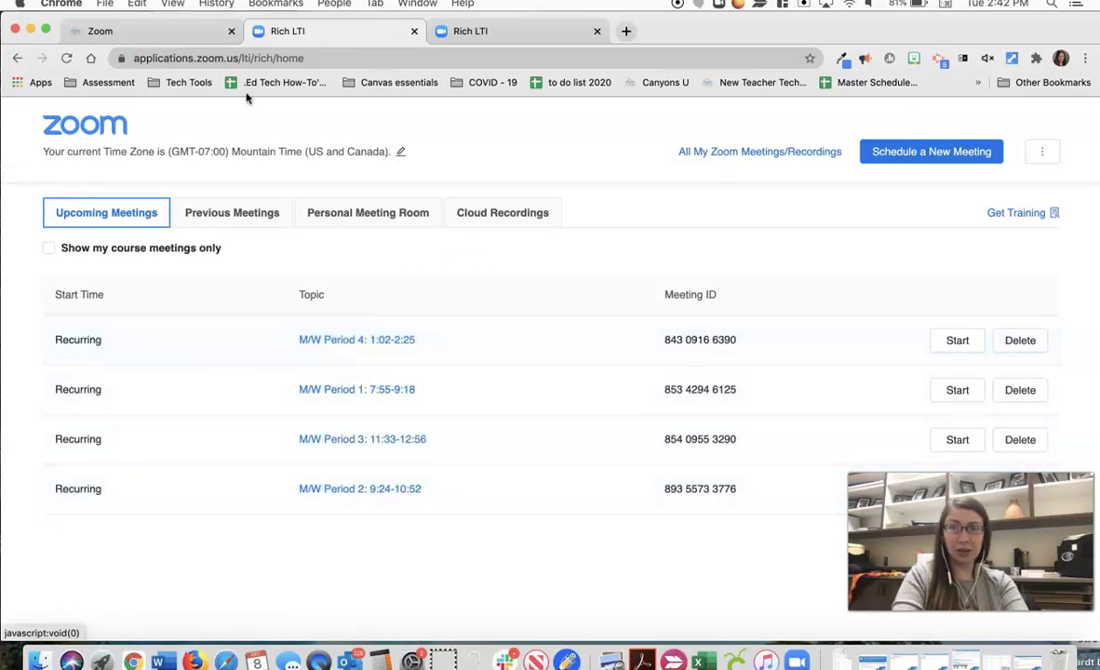
left_click(205, 35)
scroll(196, 341, "down", 2)
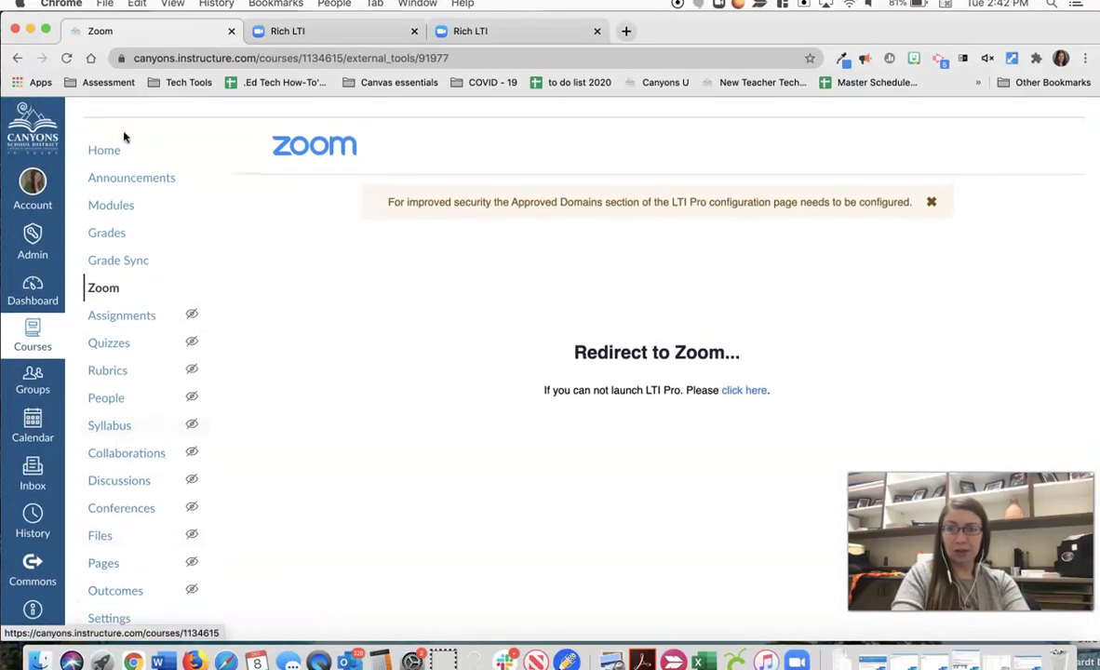
- Preview the course's Zoom page in Student View, then leave Student View
left_click(109, 151)
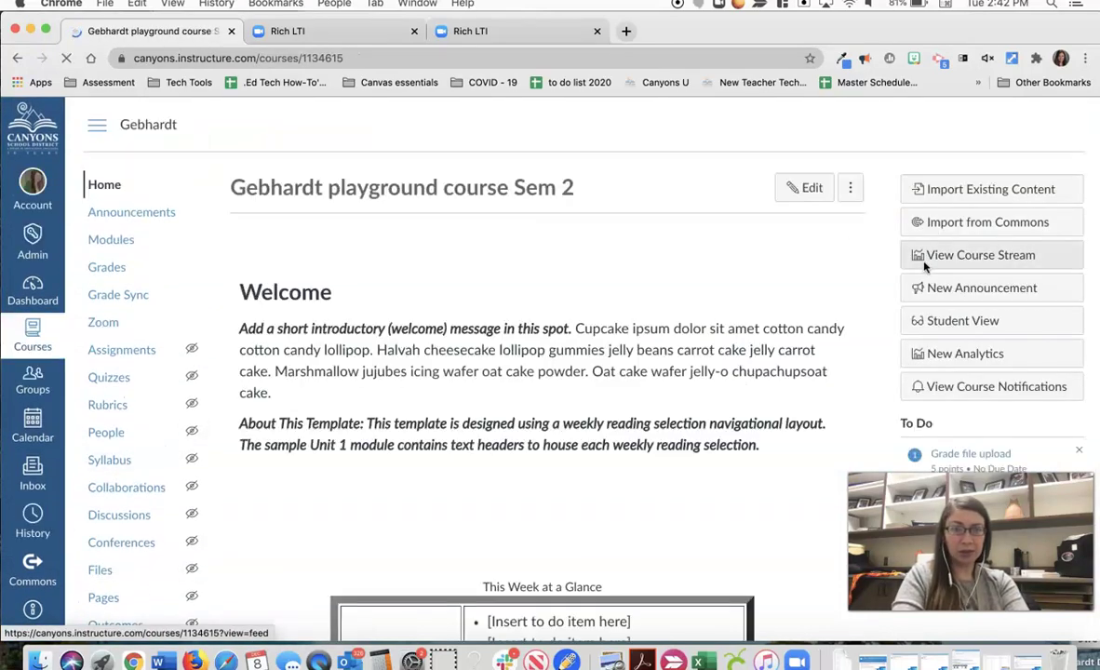
left_click(959, 360)
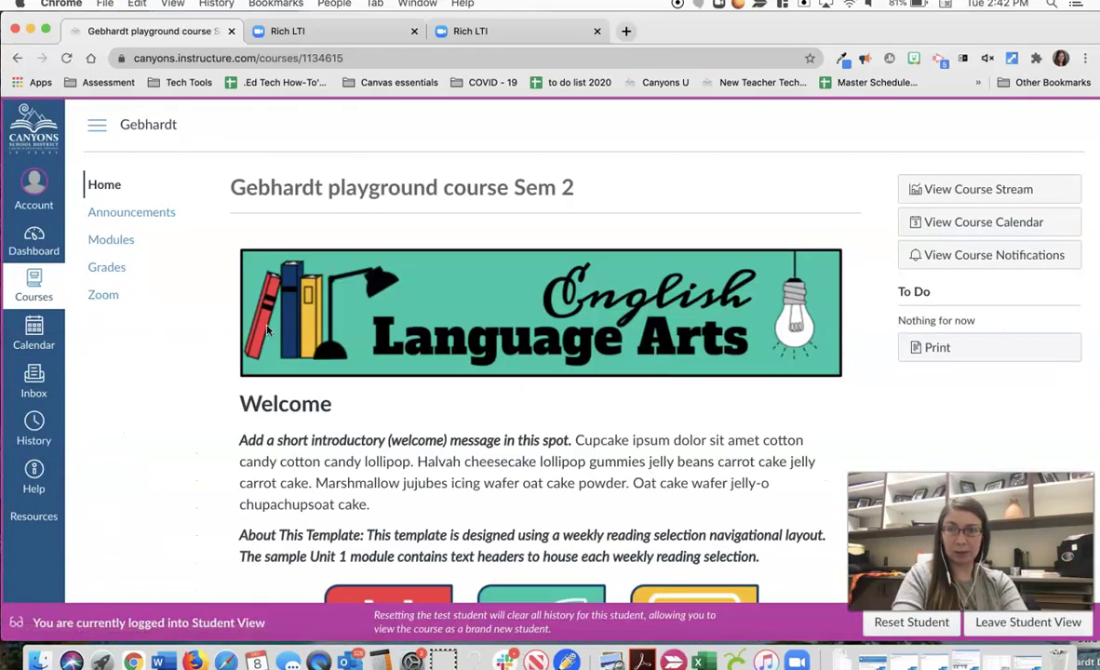
left_click(114, 295)
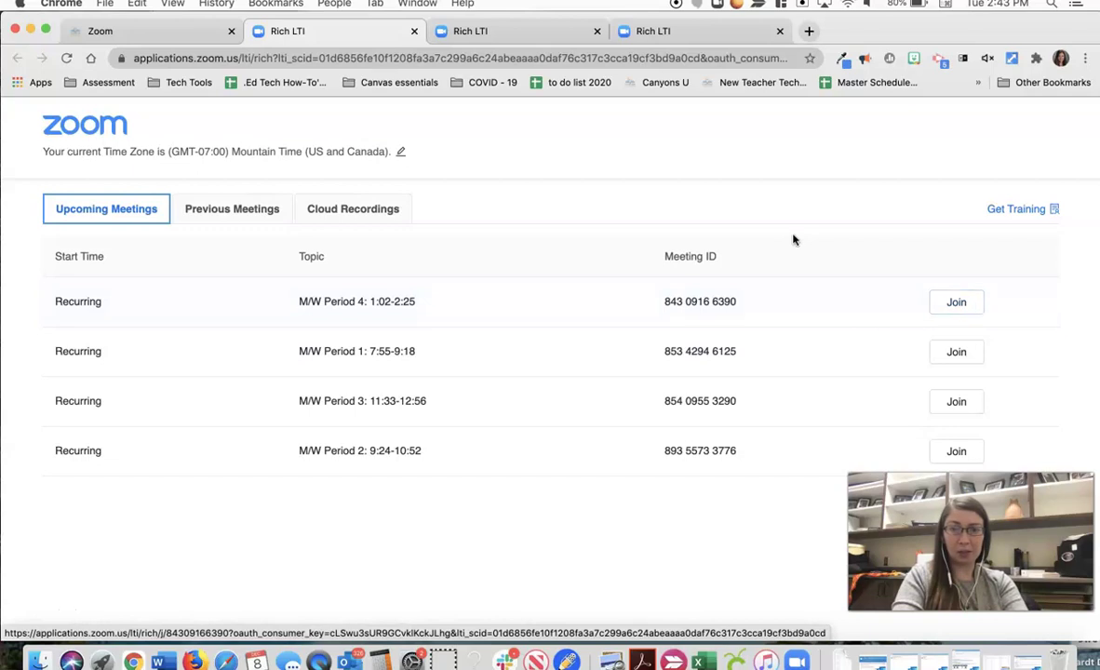
left_click(167, 32)
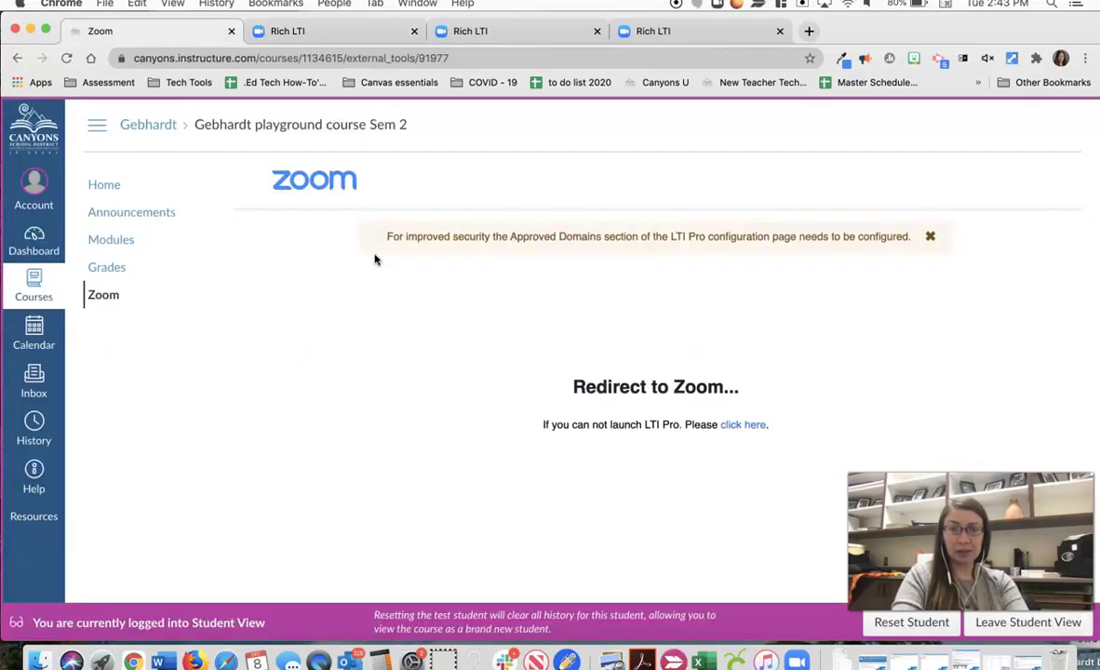
left_click(1028, 621)
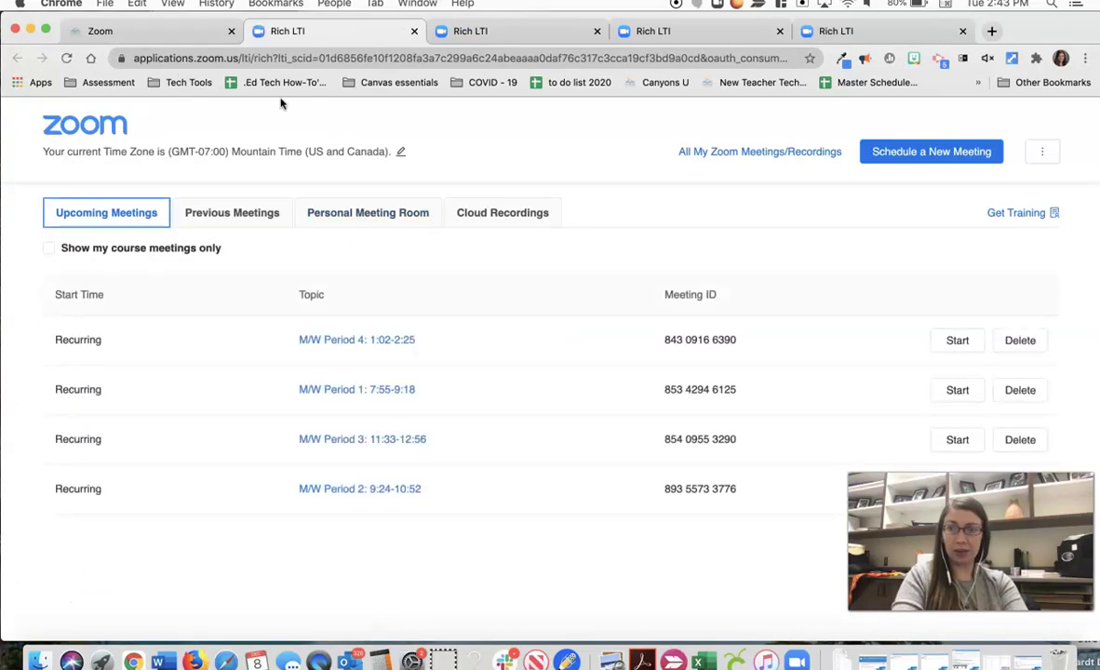
left_click(955, 342)
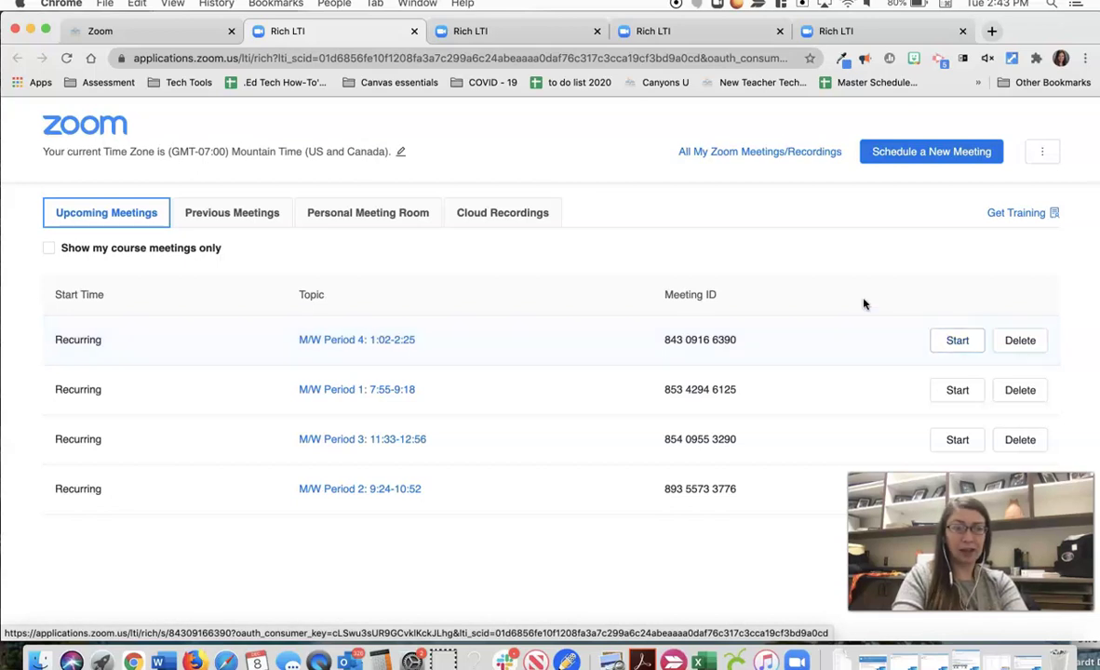
scroll(829, 283, "down", 1)
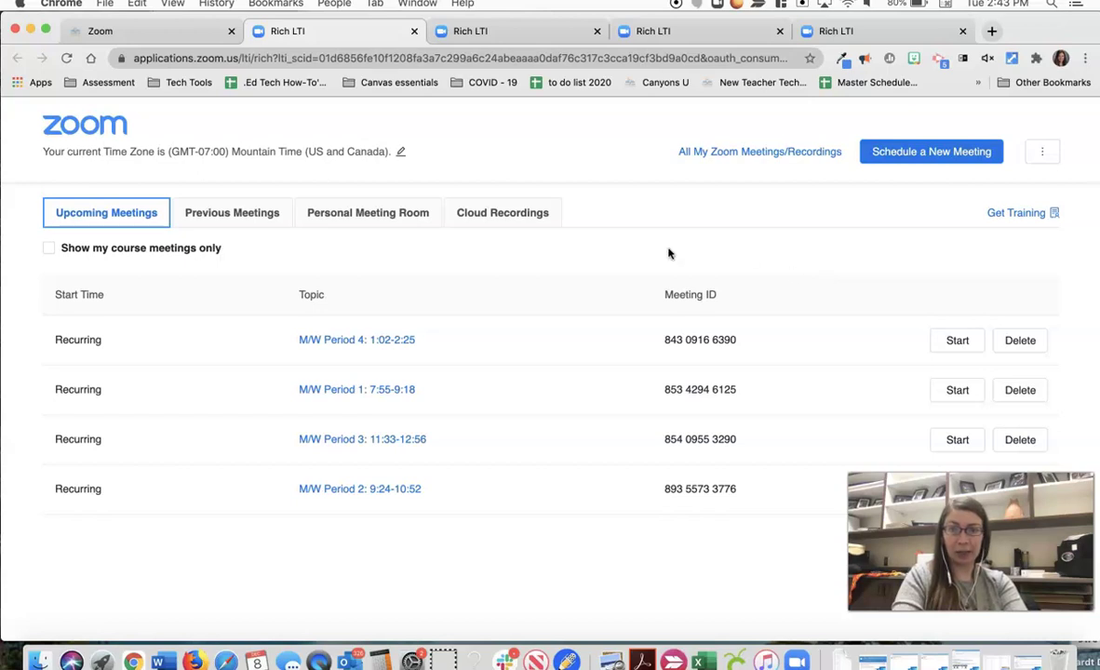
left_click(517, 221)
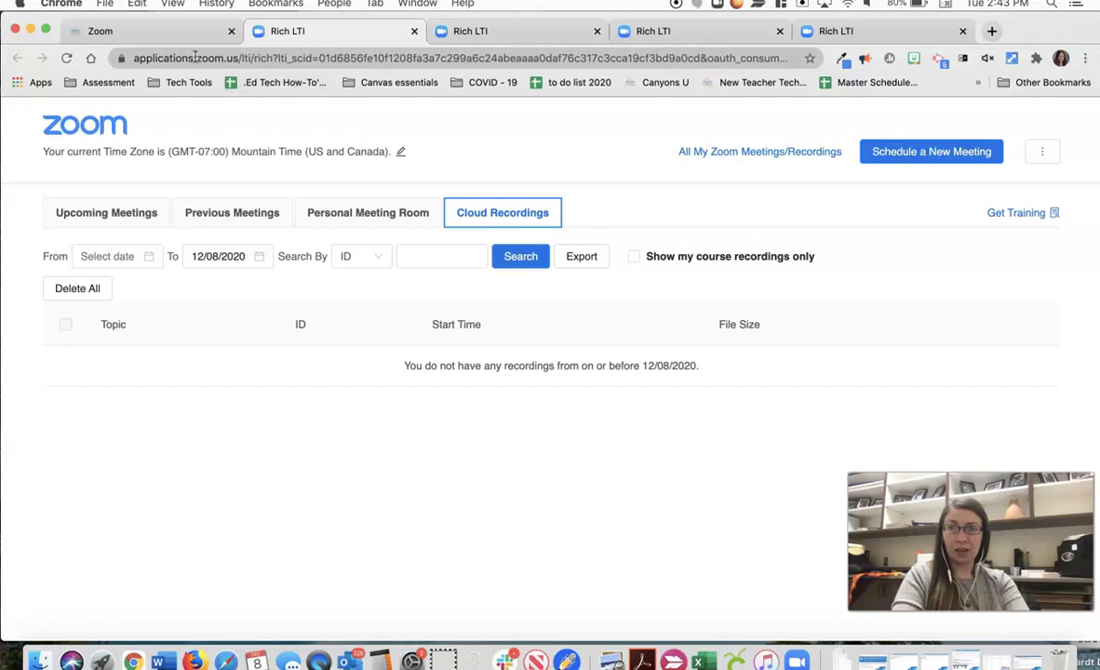
left_click(167, 35)
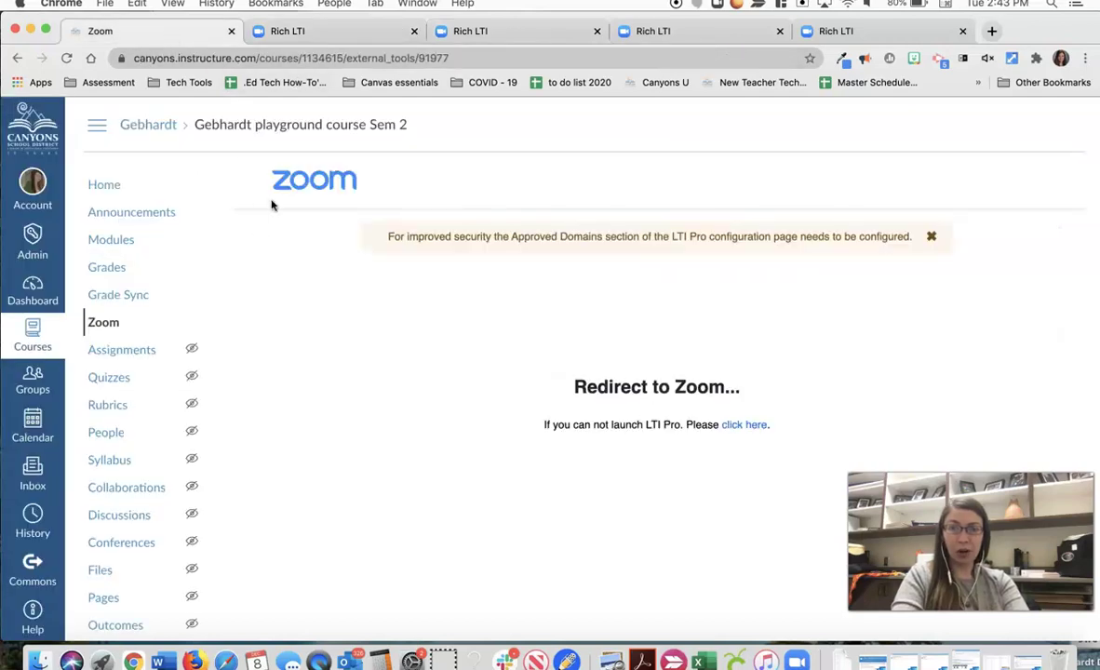
left_click(306, 30)
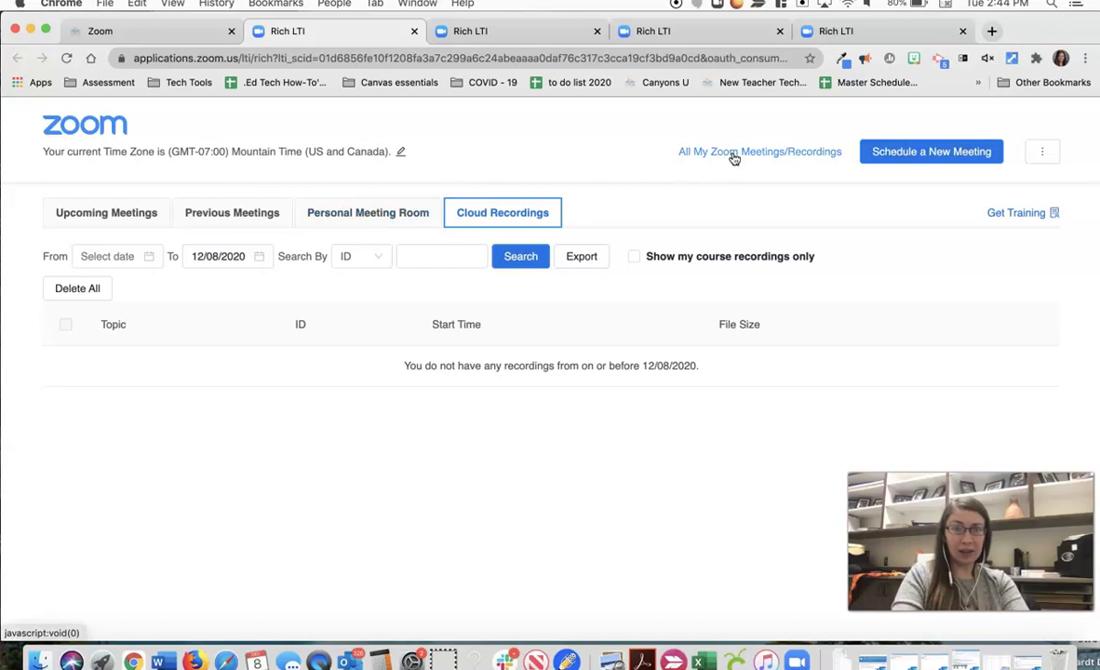
left_click(136, 213)
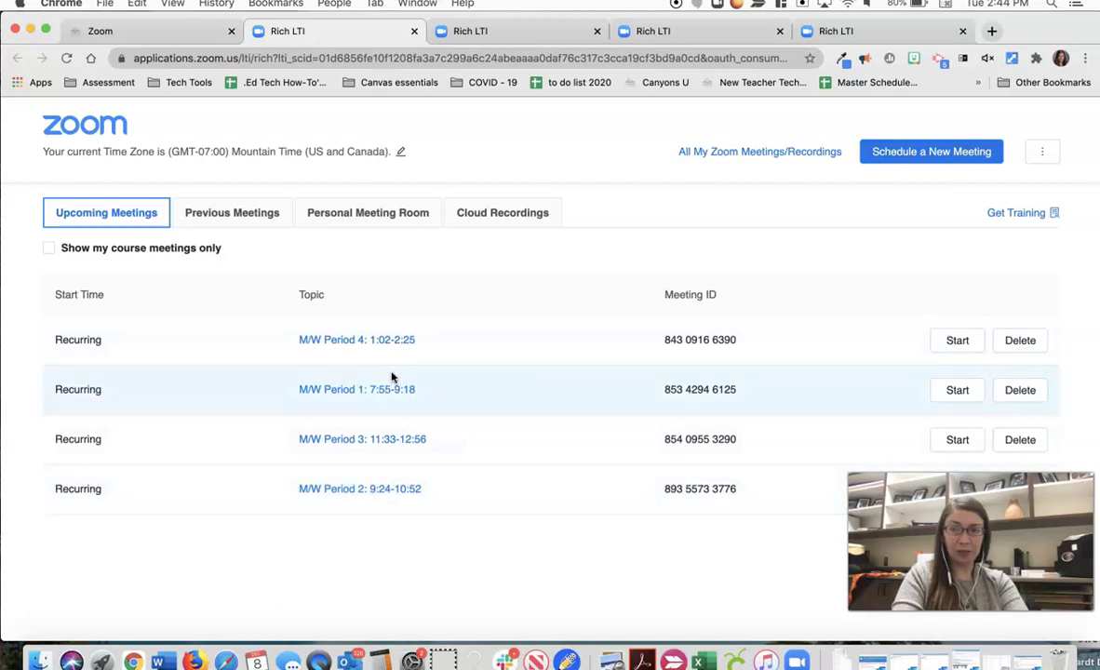
left_click(156, 33)
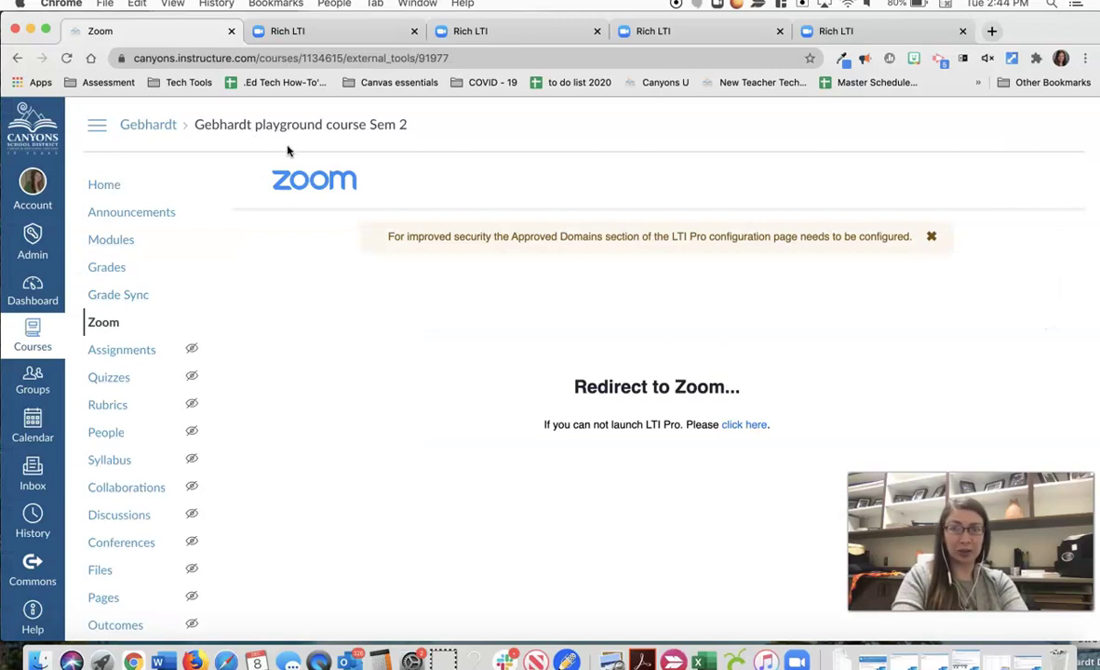
left_click(315, 33)
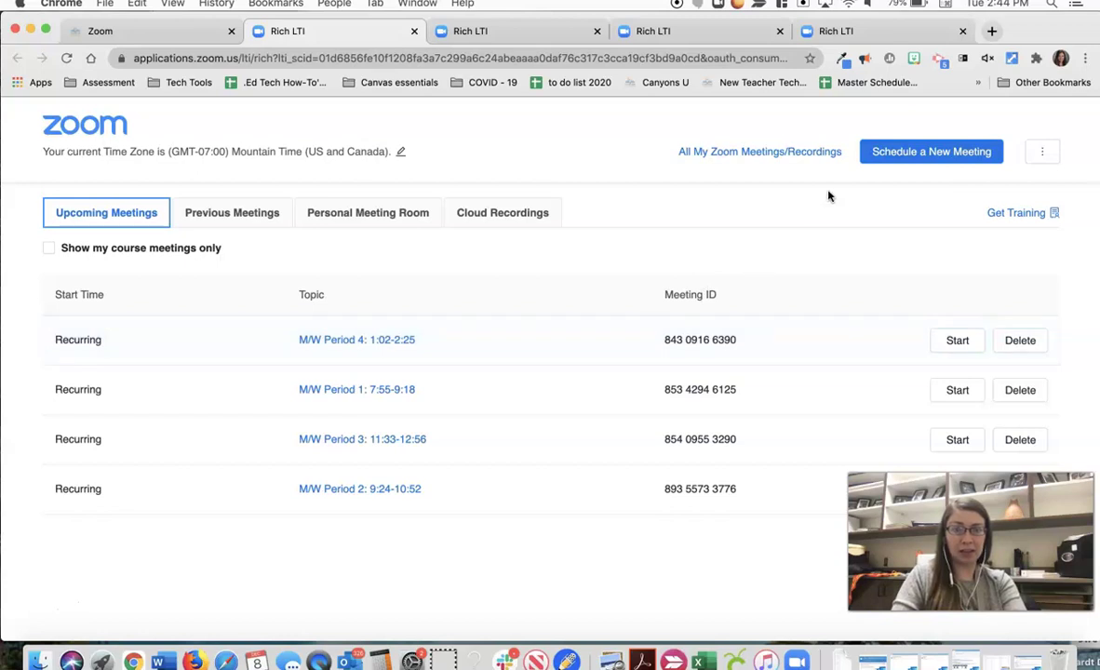
- Schedule a new meeting titled 'Friday office hours'
left_click(916, 156)
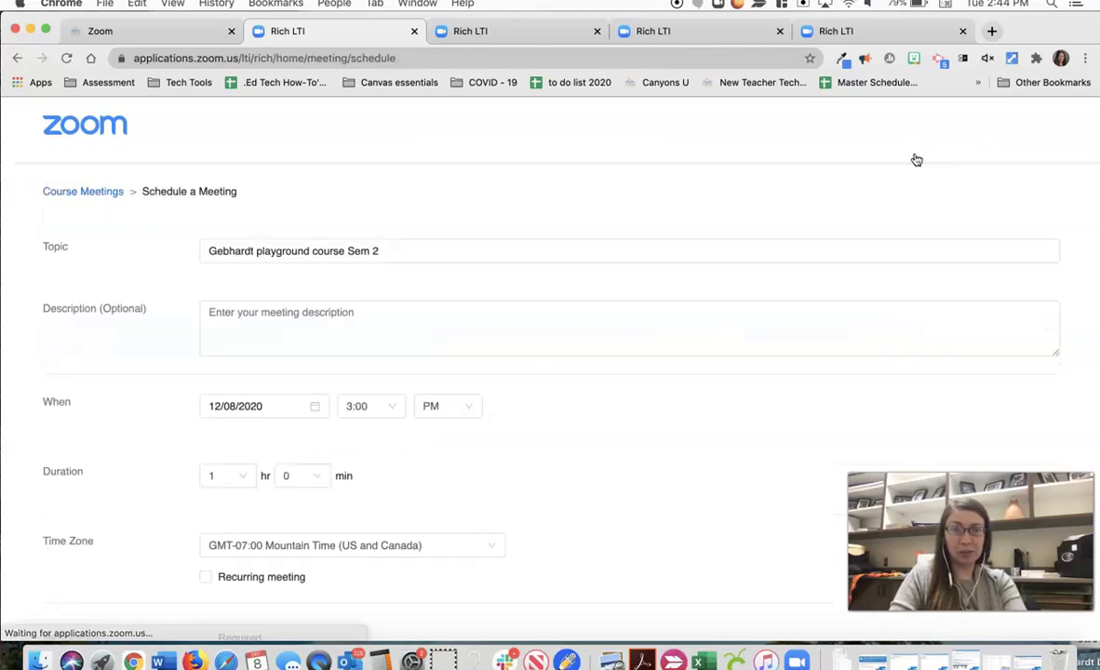
triple_click(444, 248)
type("Friday")
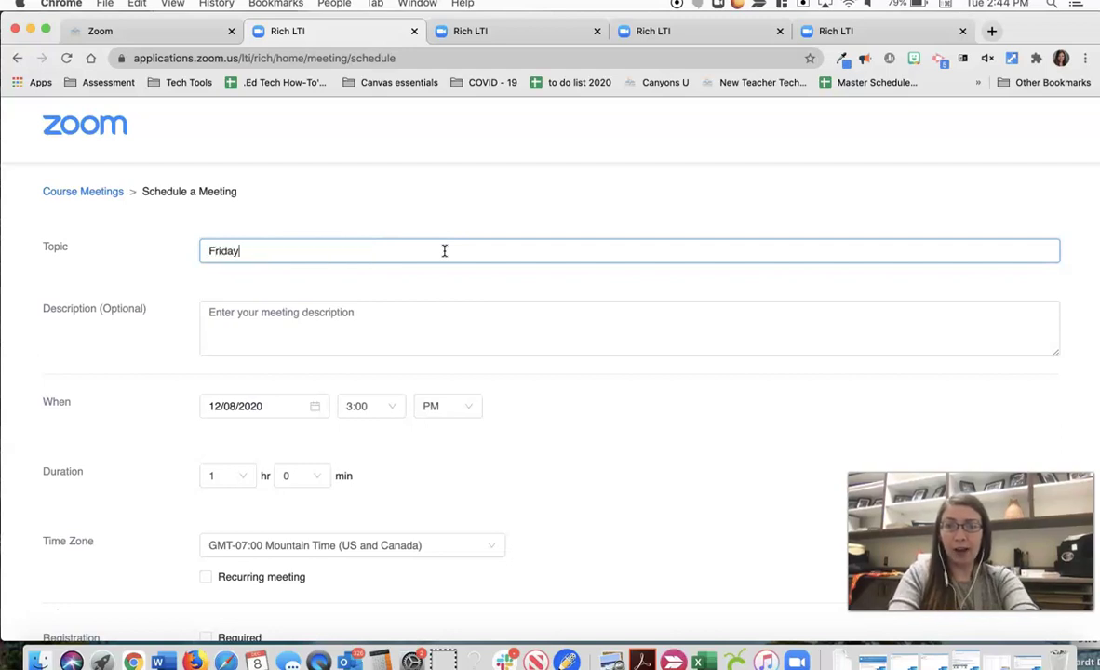
type(" office hours")
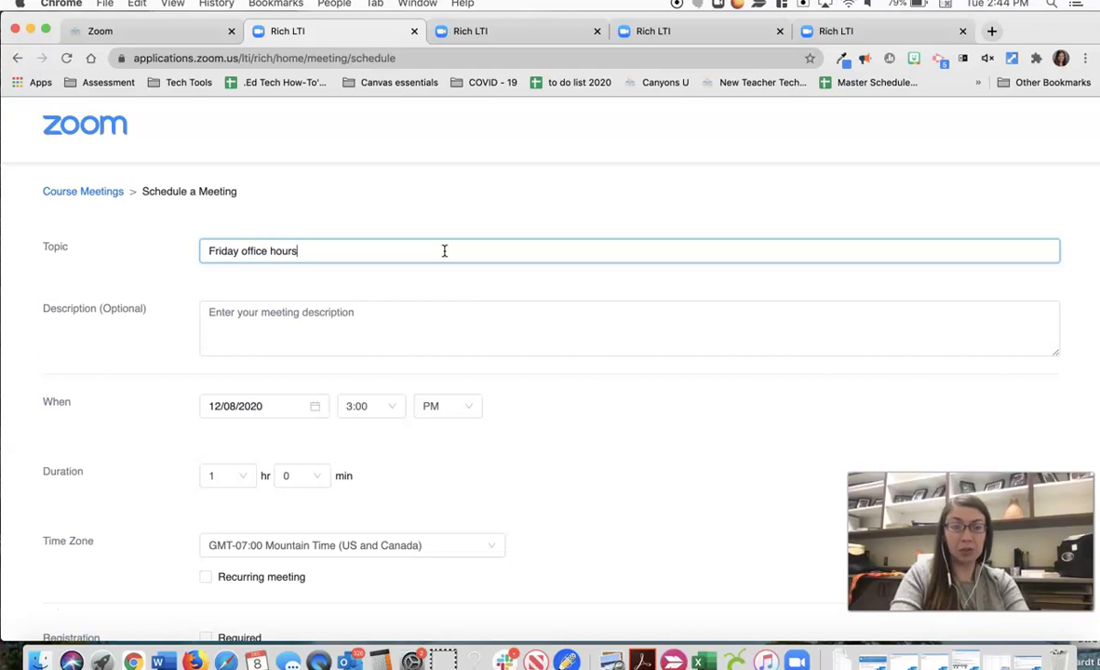
left_click(301, 315)
scroll(300, 314, "down", 1)
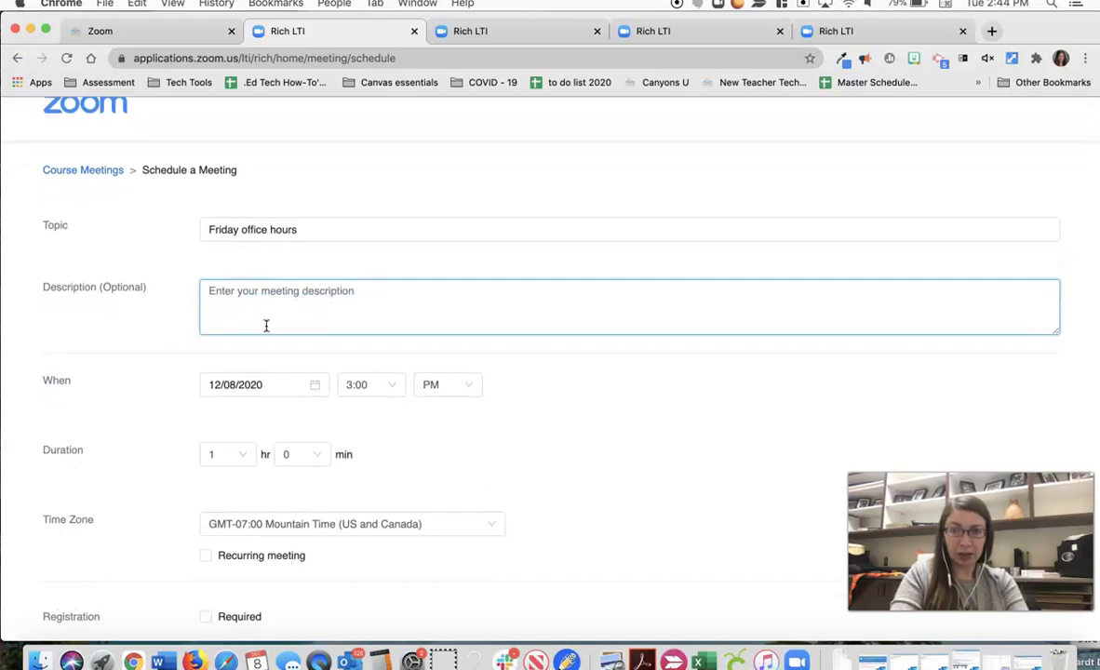
scroll(267, 325, "down", 3)
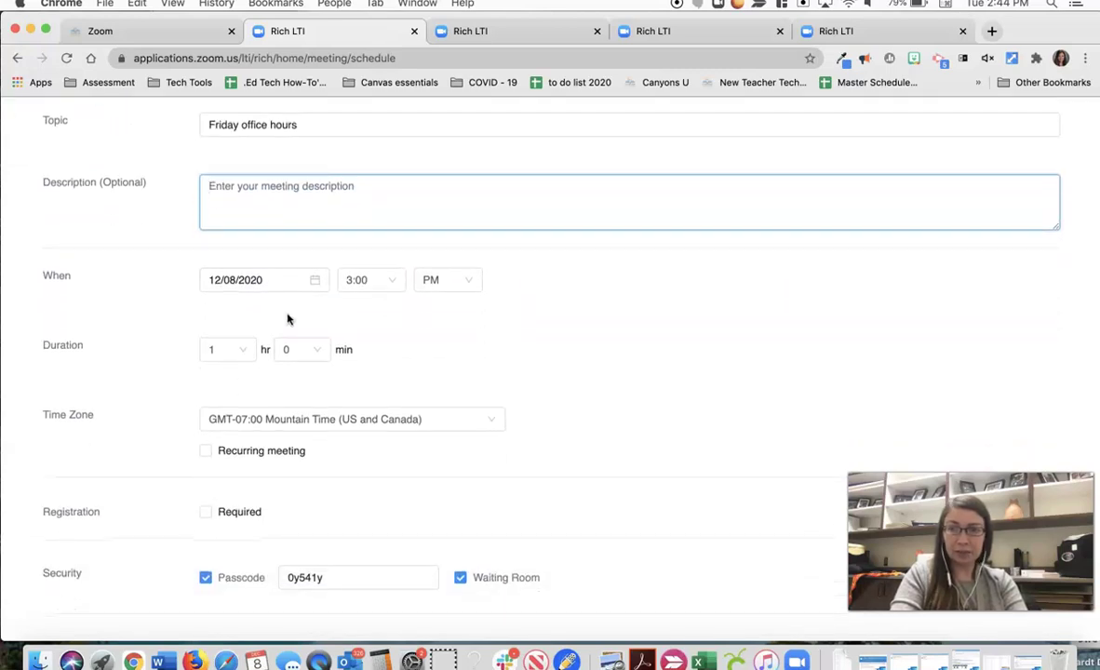
scroll(233, 382, "down", 1)
- Make it recurring with No Fixed Time and turn off muting participants upon entry
left_click(206, 428)
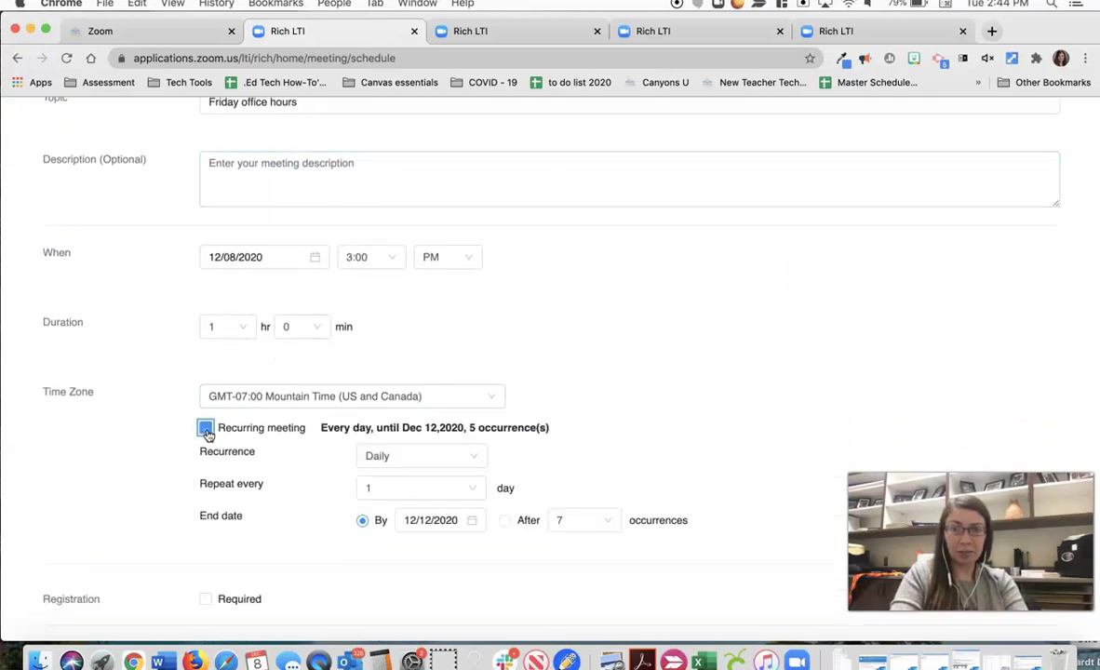
left_click(414, 457)
left_click(399, 557)
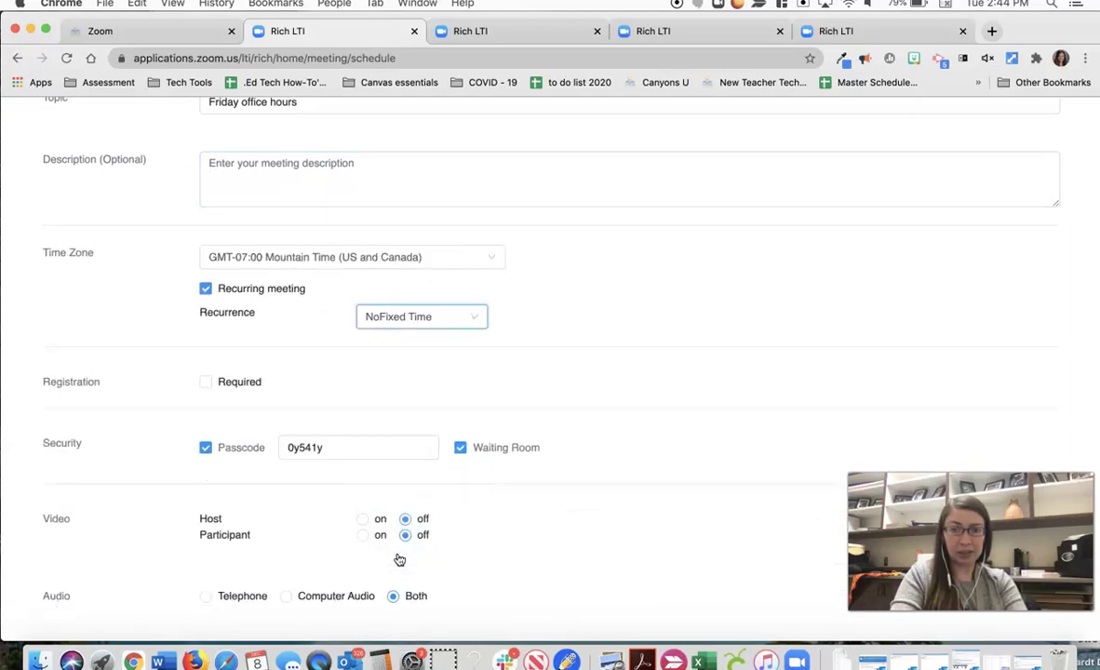
scroll(369, 373, "down", 3)
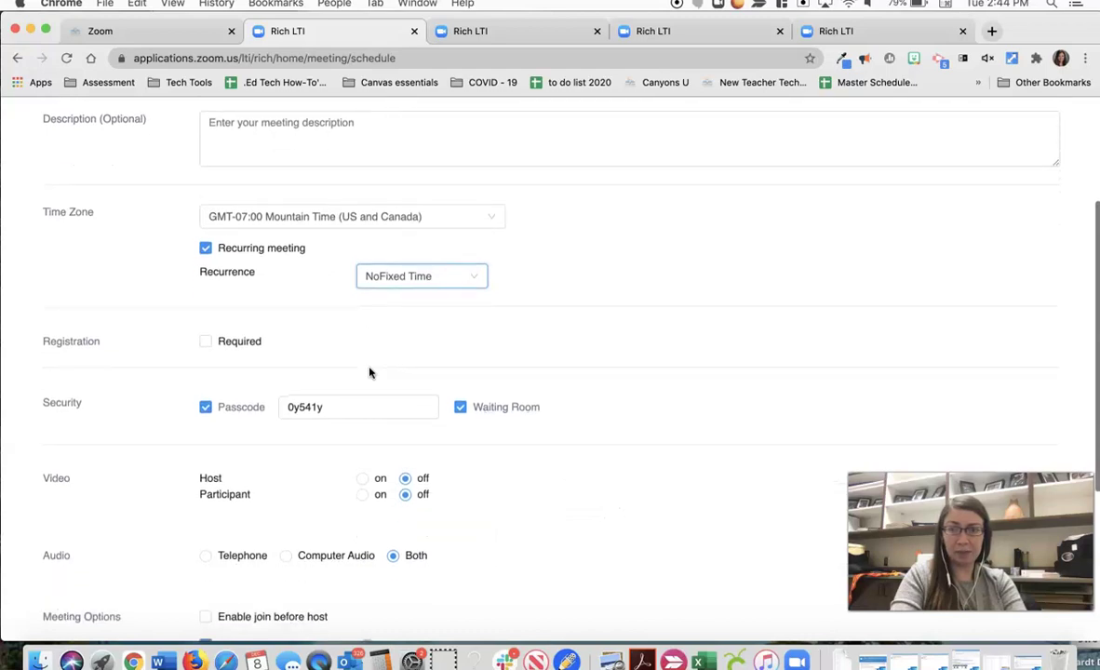
scroll(317, 344, "down", 2)
scroll(442, 353, "down", 2)
left_click(265, 420)
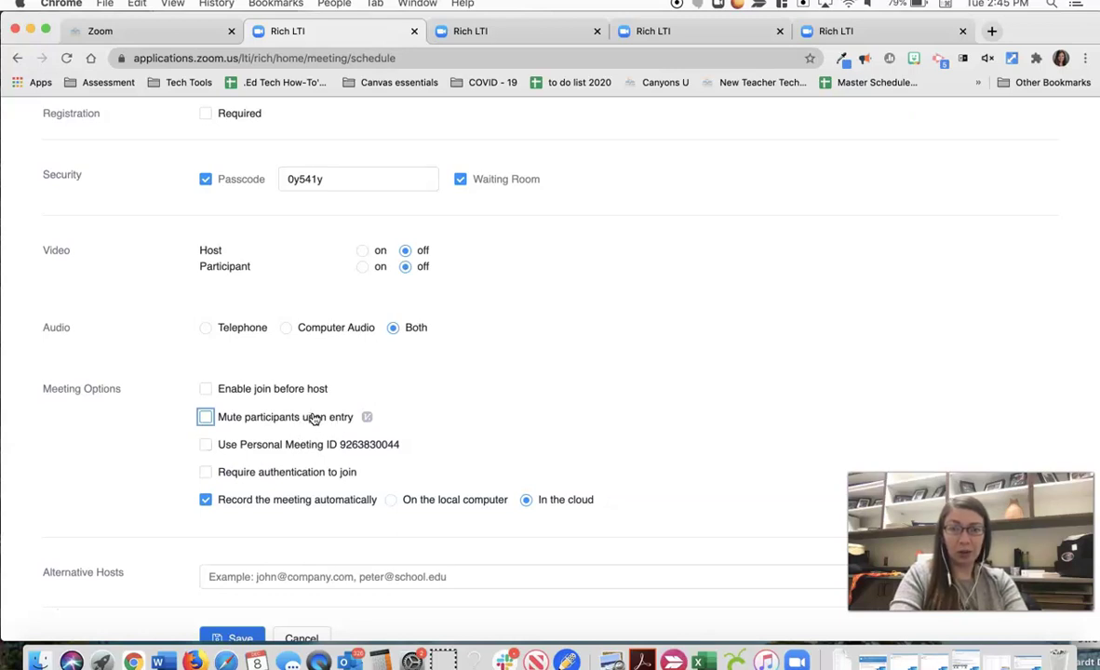
- Use the Personal Meeting ID and record automatically on the local computer
left_click(282, 444)
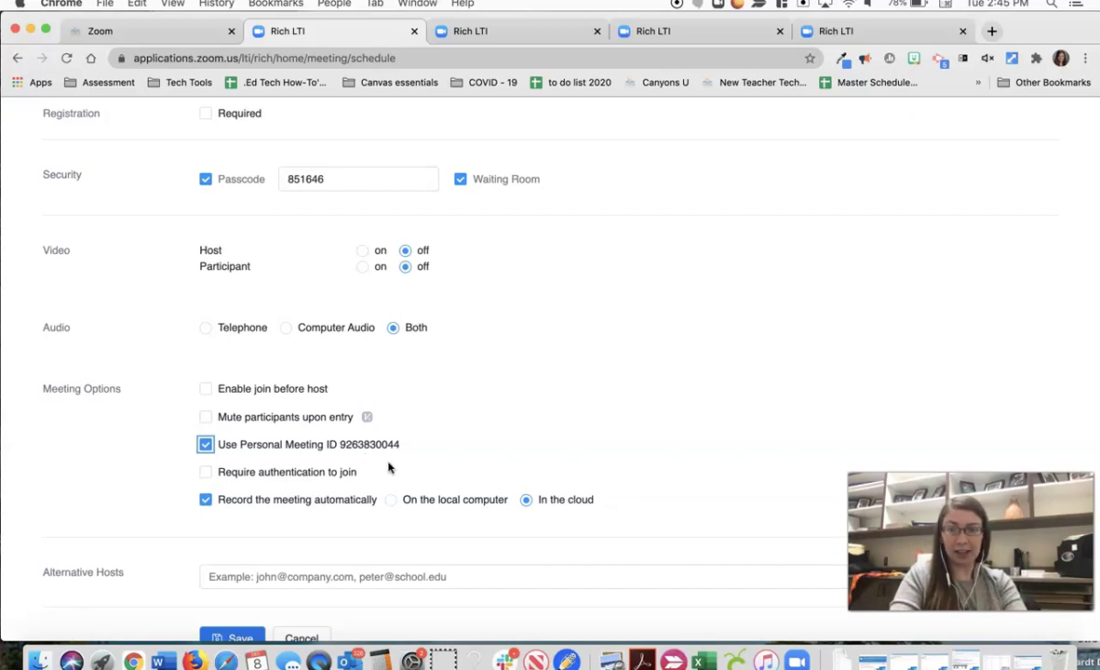
scroll(387, 465, "down", 1)
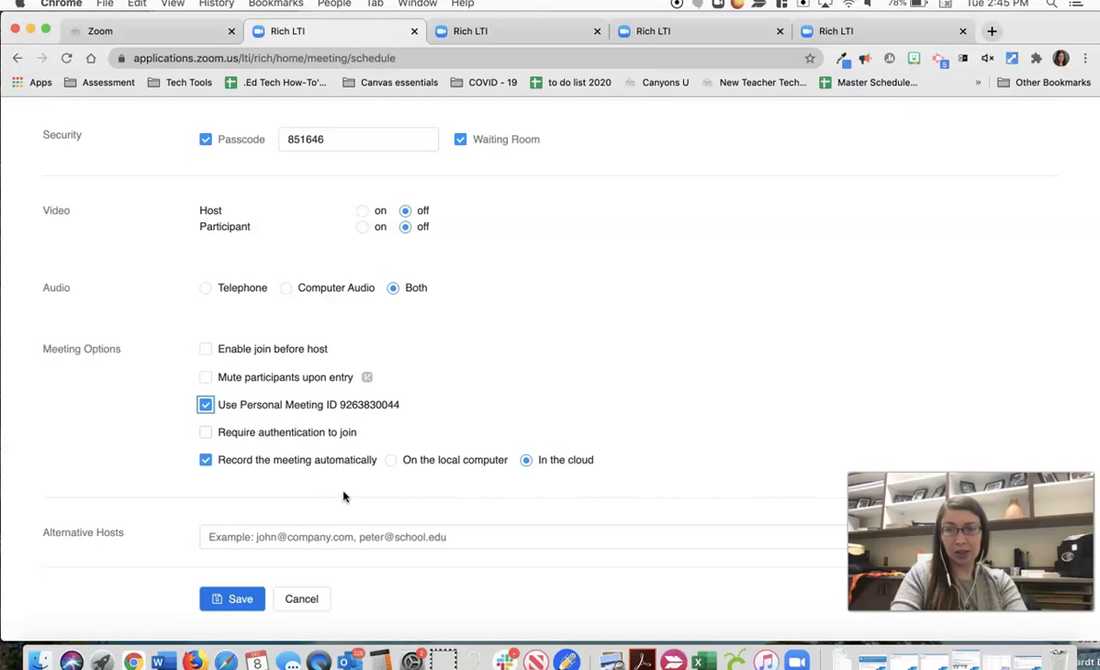
left_click(391, 460)
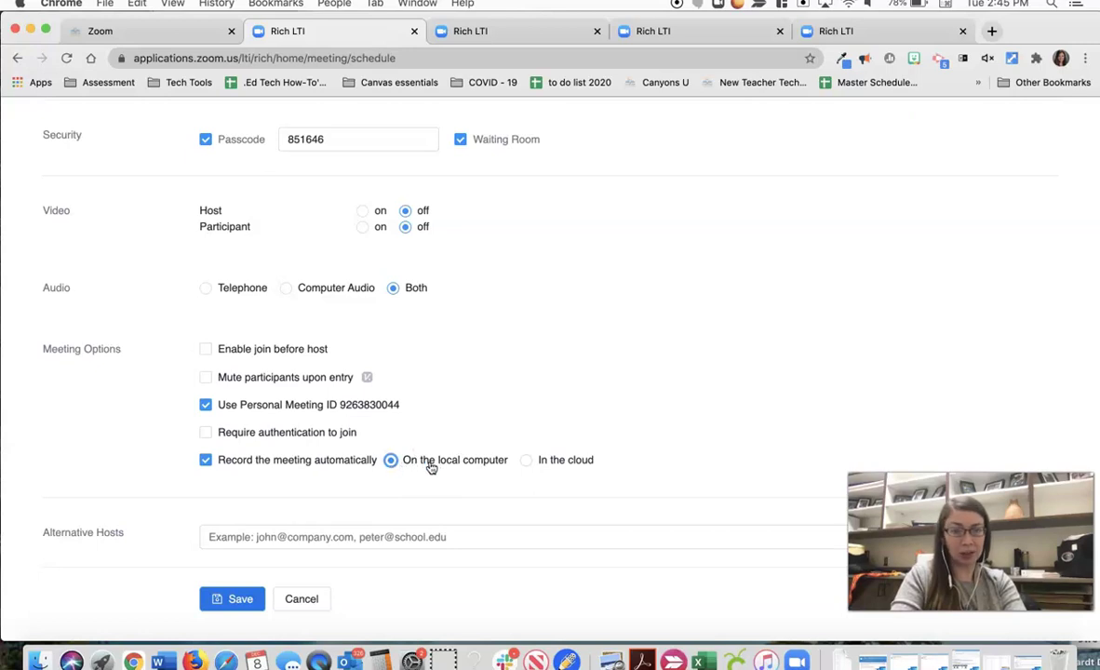
scroll(427, 503, "down", 1)
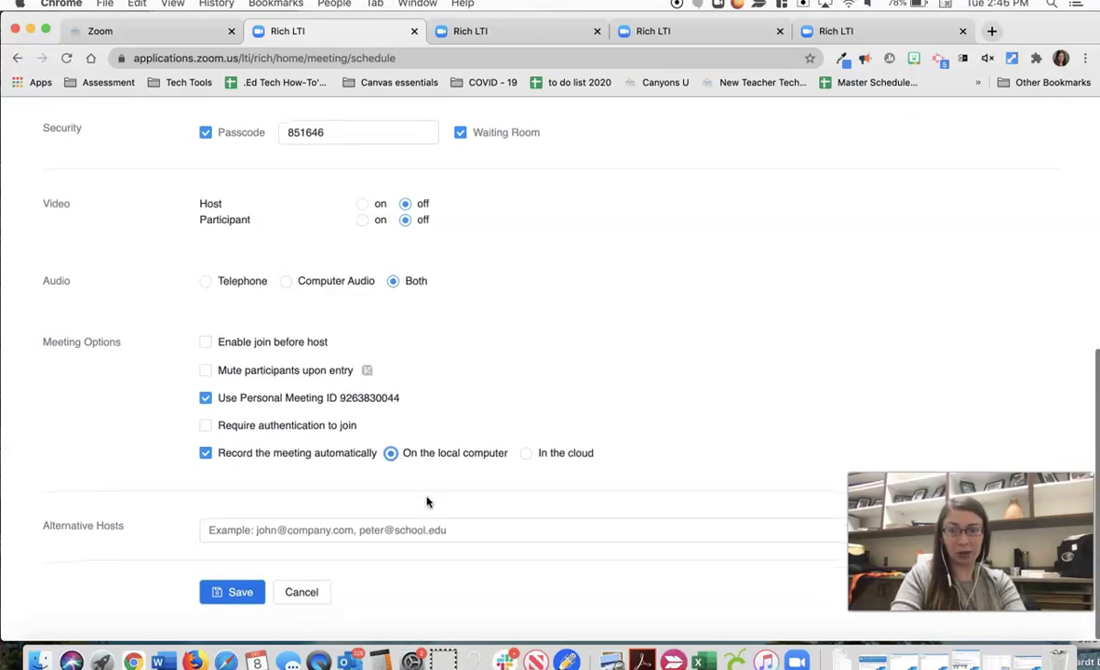
- Save the Friday office hours meeting and return to the Course Meetings list
left_click(240, 596)
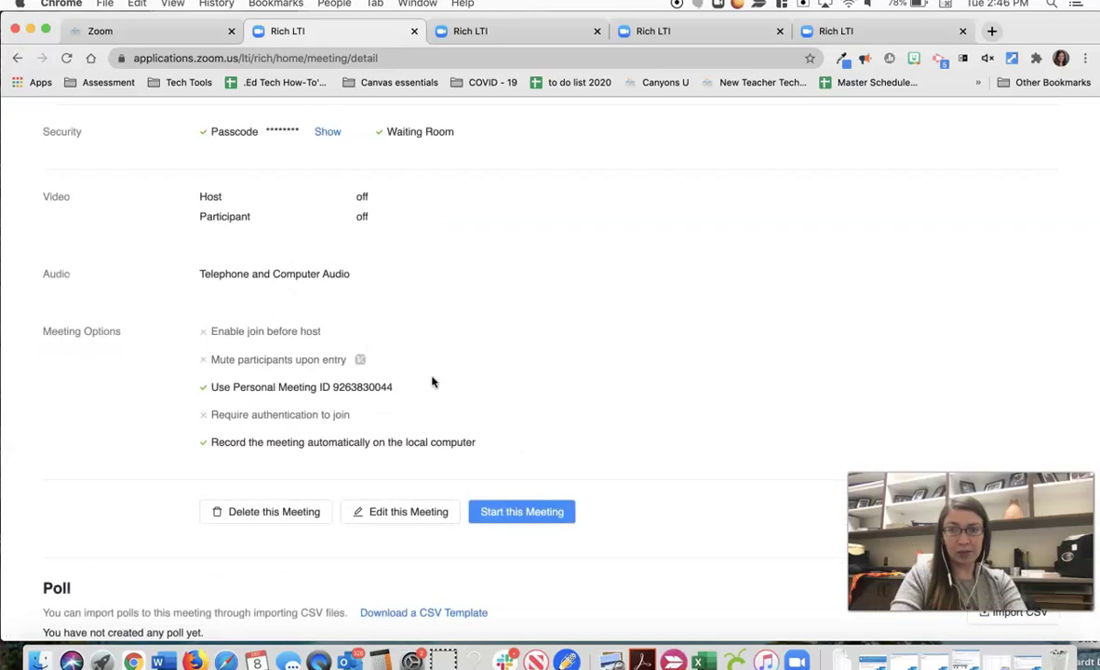
scroll(484, 445, "up", 5)
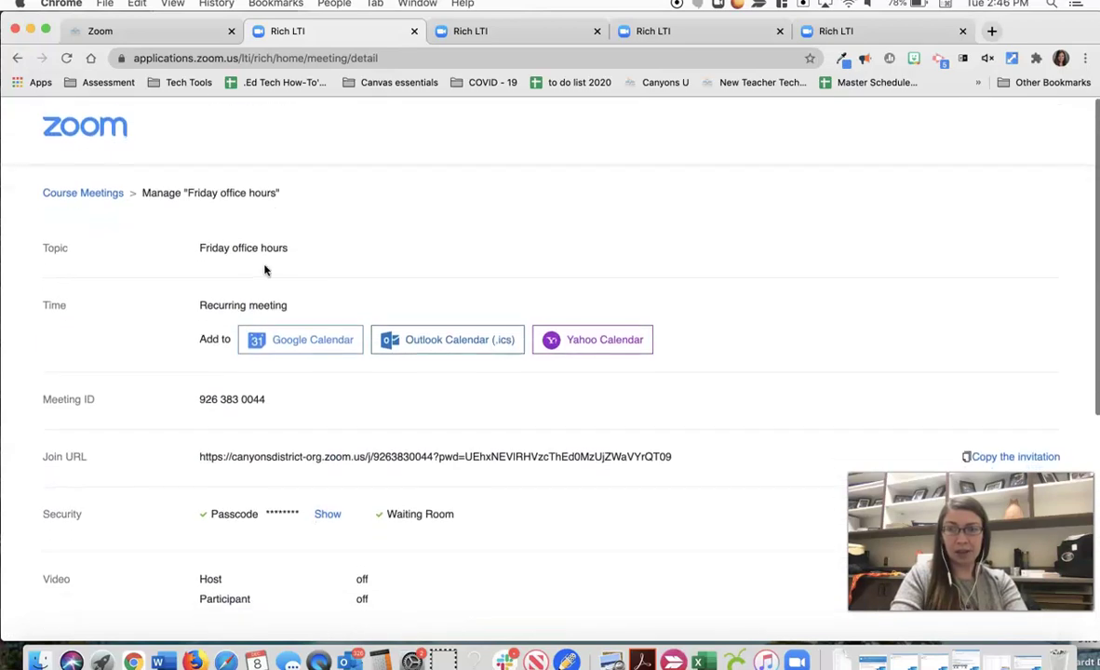
left_click(81, 192)
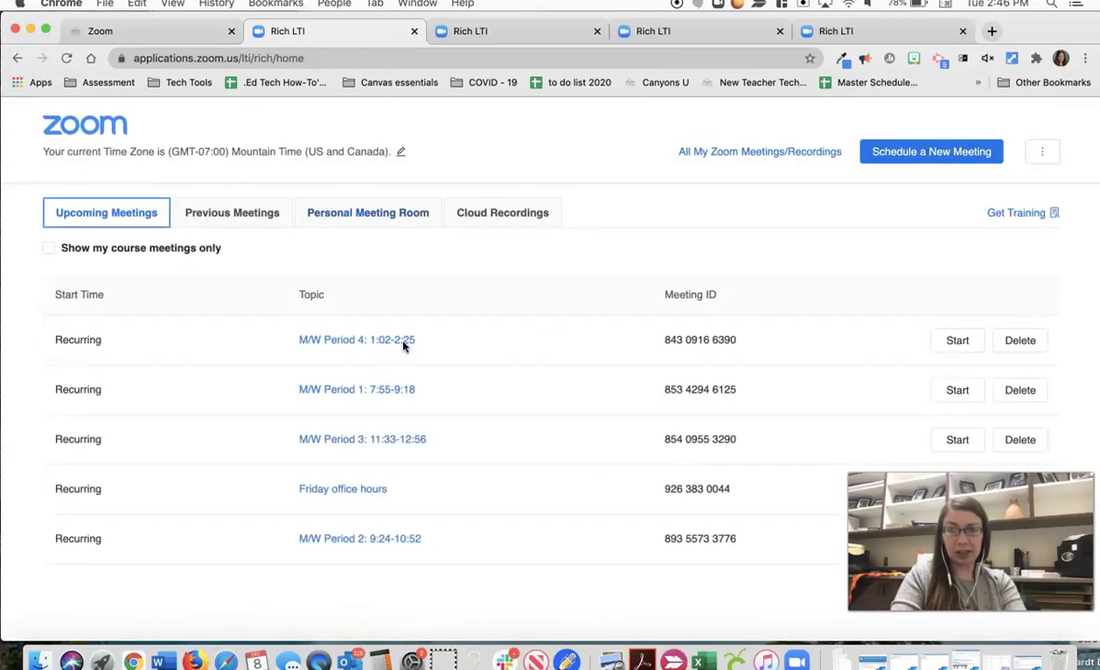